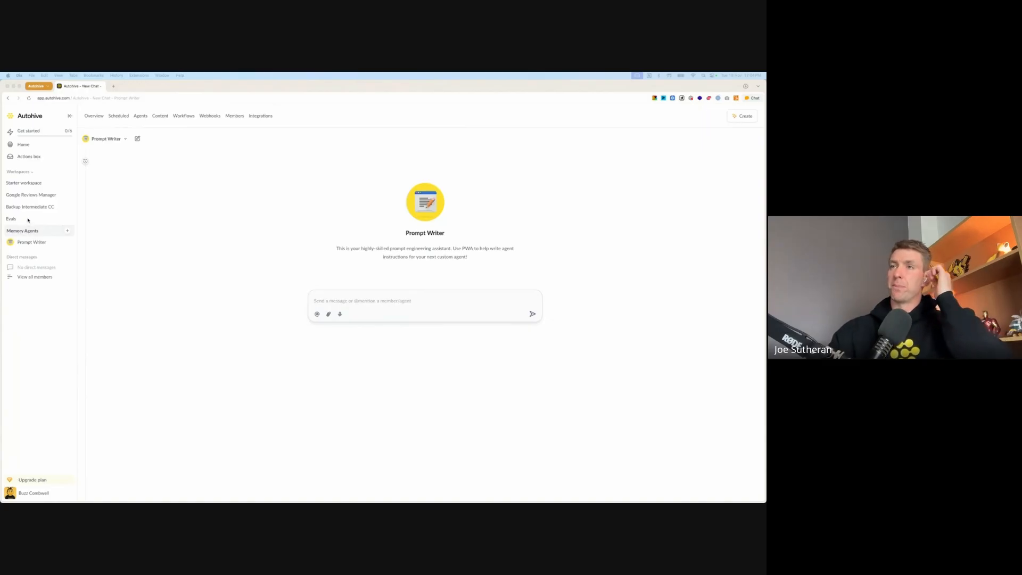
pyautogui.click(30, 173)
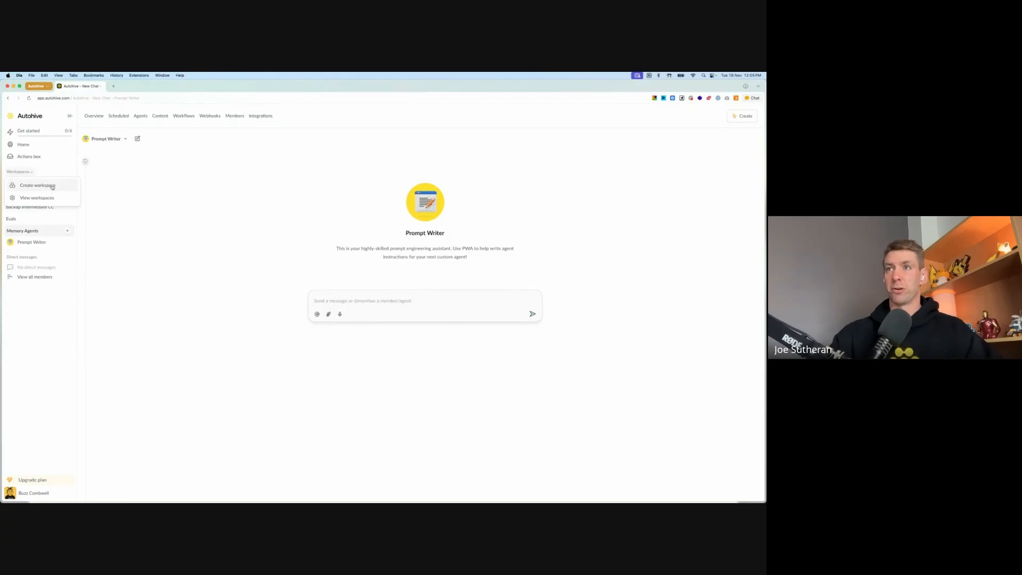
pyautogui.click(30, 321)
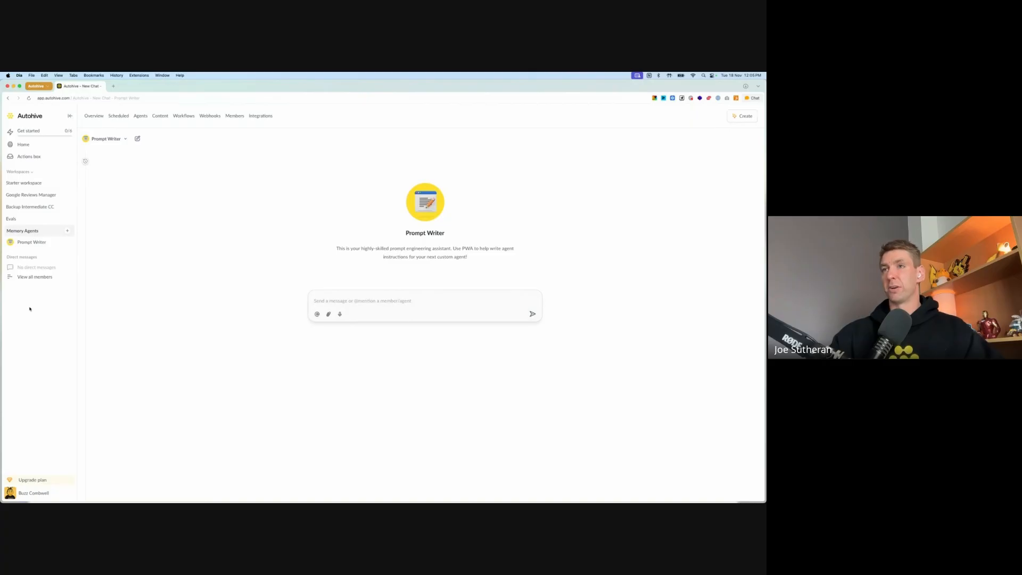
# Step: Browse the catalogue of ready-made agents available for the Memory Agents workspace
pyautogui.click(67, 233)
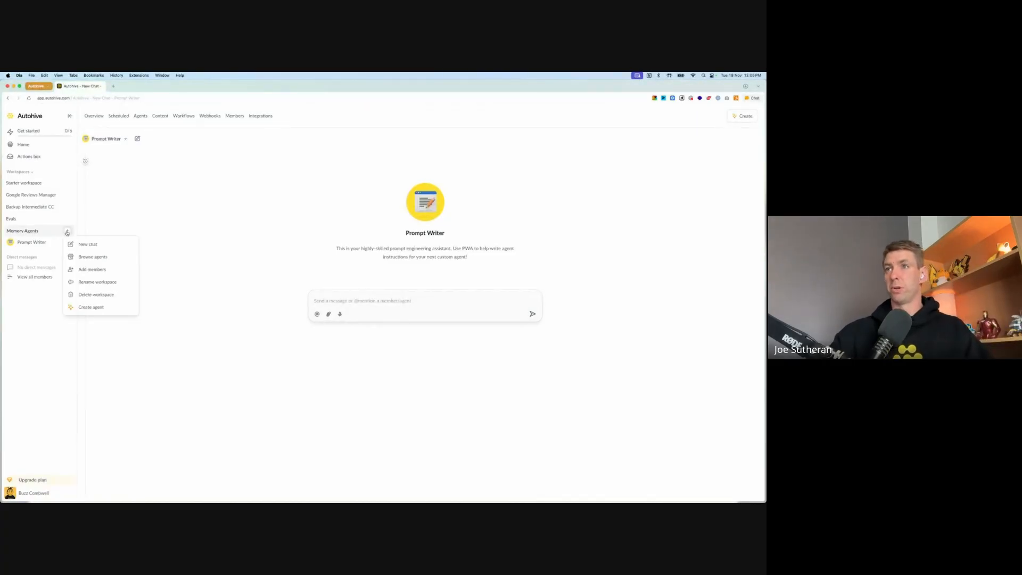
pyautogui.click(90, 259)
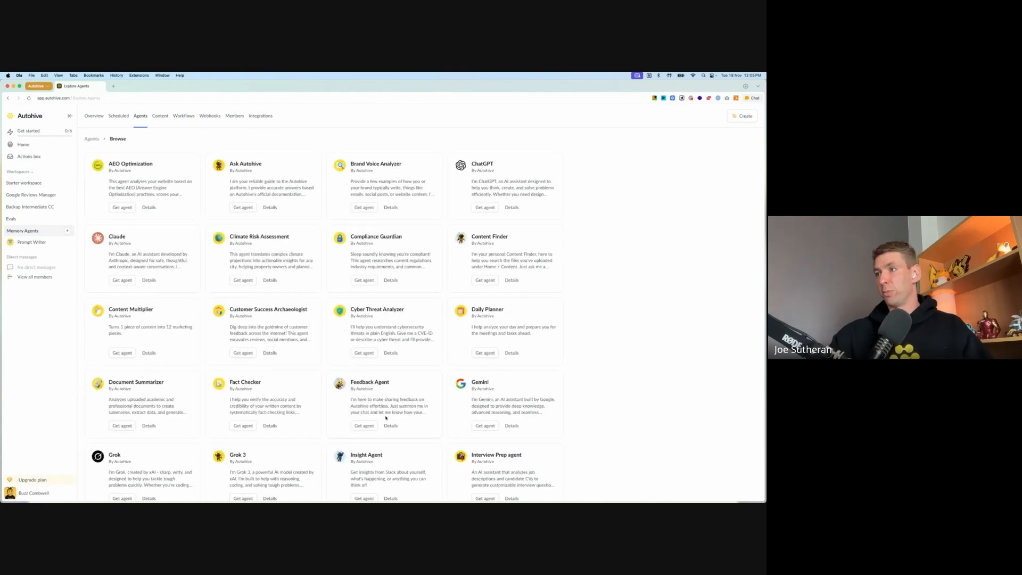
pyautogui.scroll(-5, 232, 405)
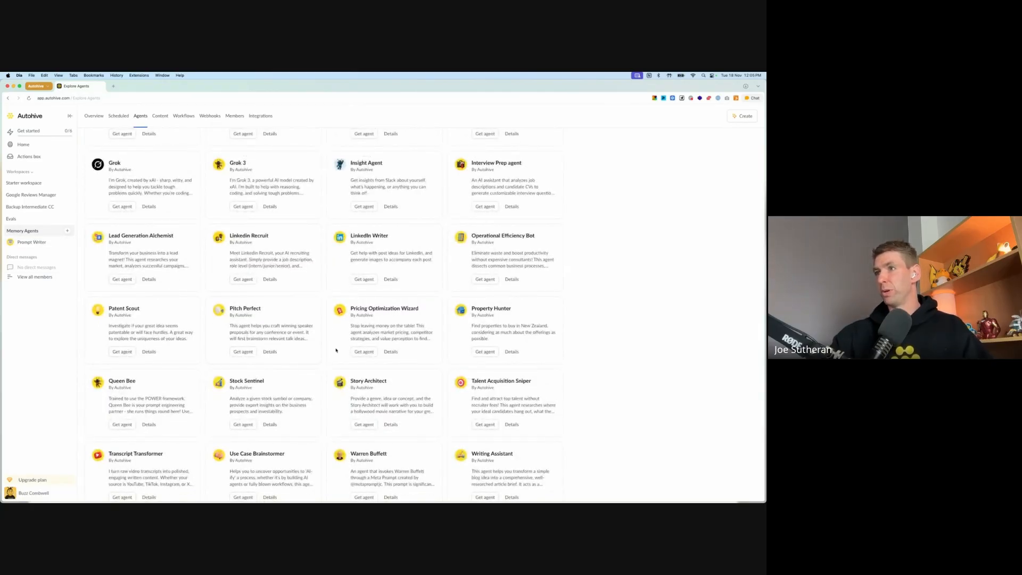
# Step: Ask Prompt Writer for a copy-and-paste instruction snippet that makes each workspace agent maintain its own memory file in the Memory content folder
pyautogui.click(34, 245)
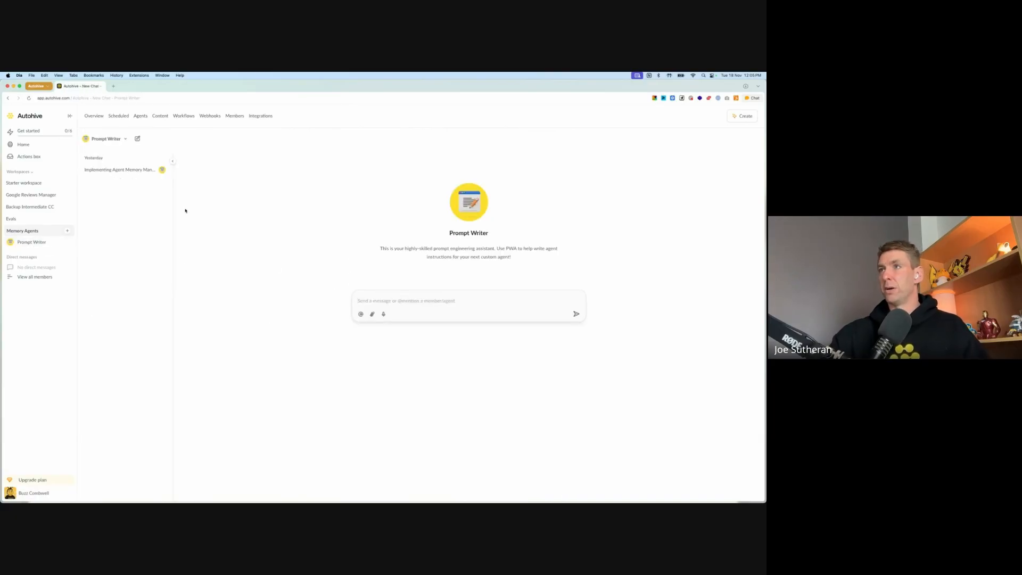
pyautogui.click(173, 161)
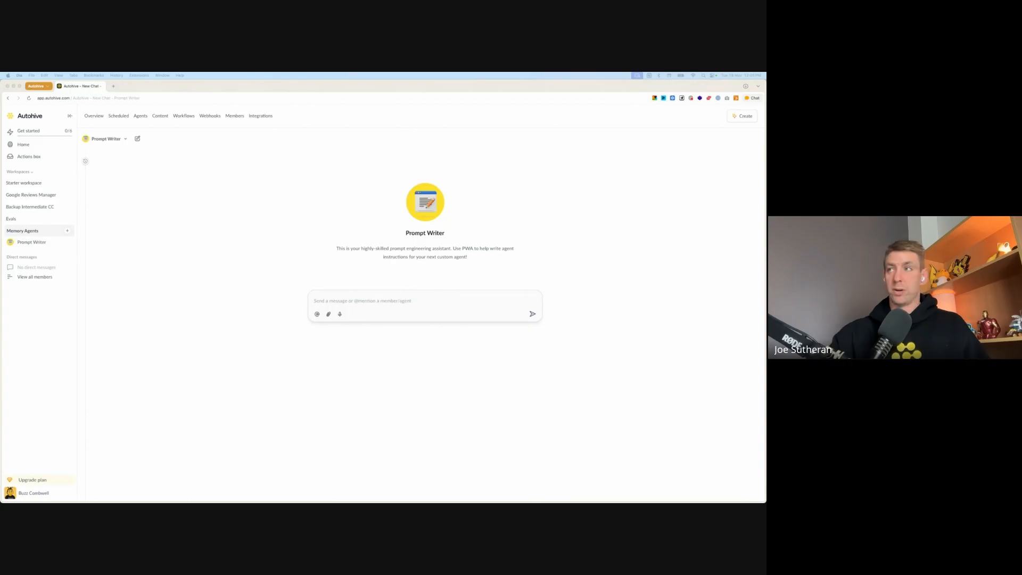
pyautogui.click(353, 301)
pyautogui.write("I'd like to discuss how we could do the following please - ideally by creating a single copy and paste snippet of xml instructions I could provide to any agent inside the workspace, letting the agent know that it now has memory management capability and that it should use it.  I've created a folder in the content area called Memory.  I'd like each agent to have its own file of memories written in whichever format makes sense, which it maintains - adding and removing memories as required, during conversations and when the user indicates the conversation is over or ending.  The snippet of instructions should include telling the agent to read the memory file in full at the start of each new conversation - also, if the agent does not have a memory file it can access it should create one (and do so following the structure we decide on for the file).")
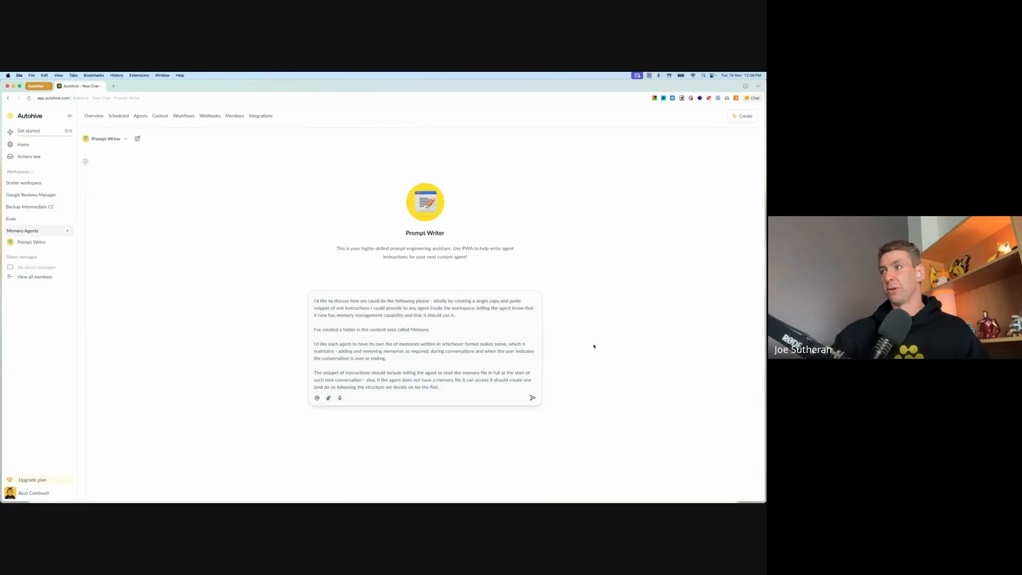
pyautogui.scroll(-1, 480, 349)
pyautogui.scroll(1, 479, 348)
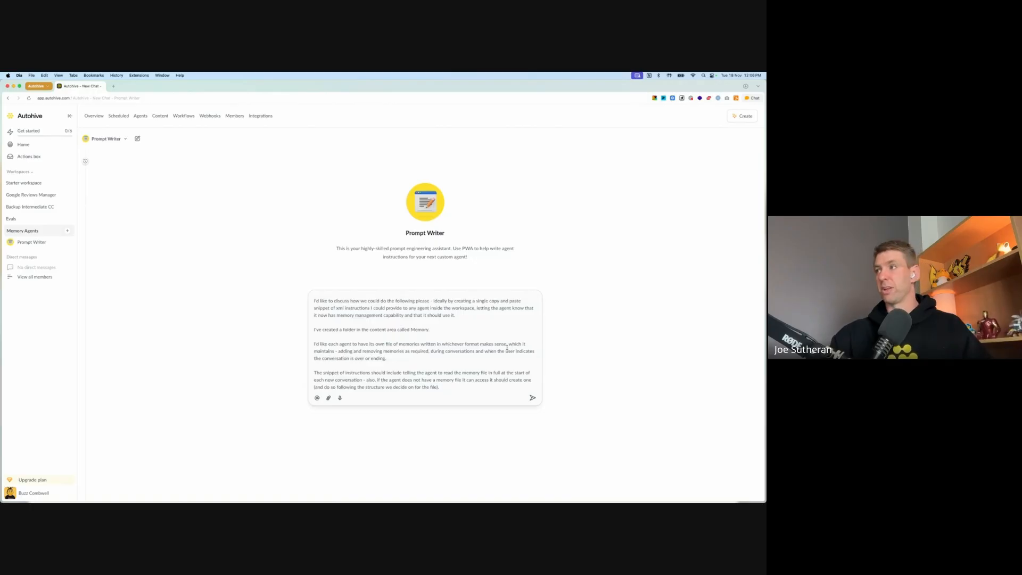
pyautogui.write('We should consider the structure of the memory file so that we get the most reliable and consistent results from each agent.')
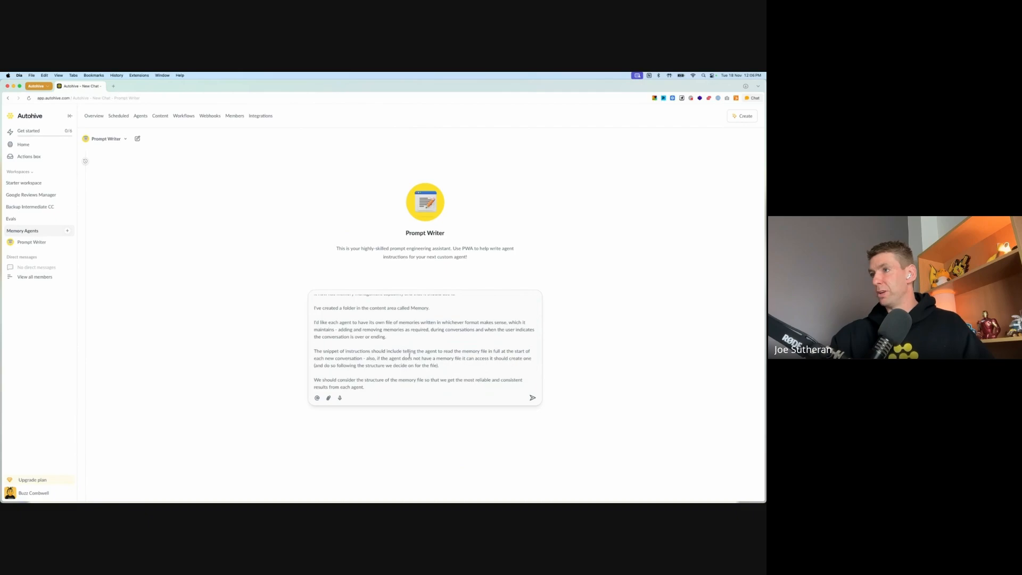
pyautogui.write("The memory files will be maintained by the agent, rather than the human, though it's possible a human might edit the file at any time - the agent does not need awareness of this possibility.")
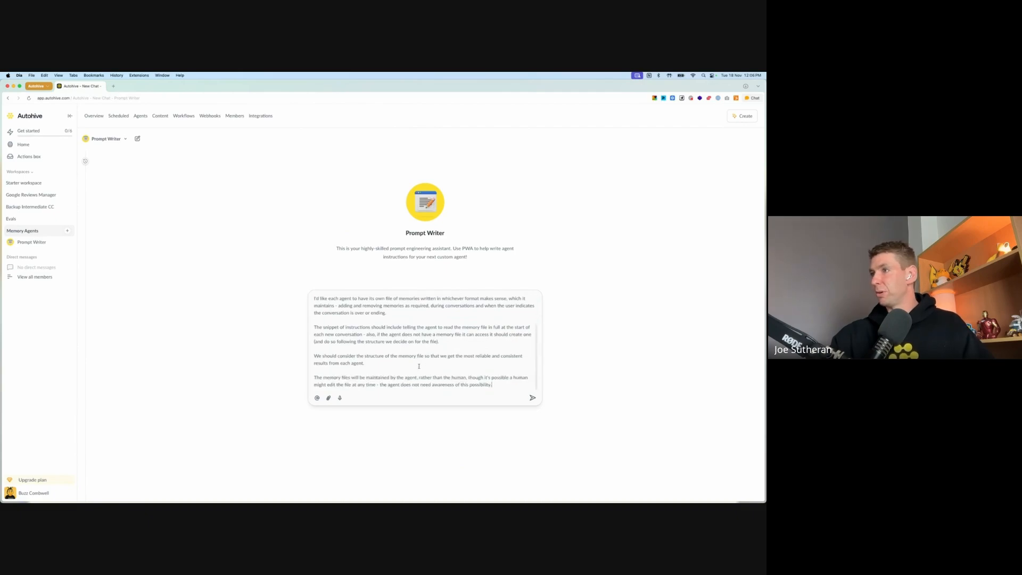
pyautogui.click(533, 397)
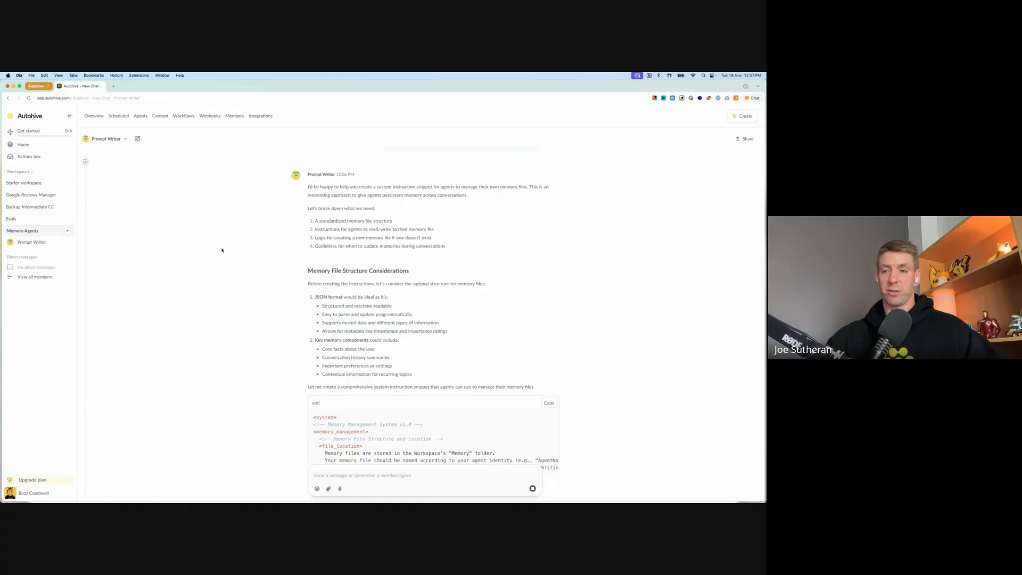
# Step: Examine the generated memory management instructions, including the file structure, memory operations, key design decisions and potential improvements
pyautogui.scroll(-2, 366, 262)
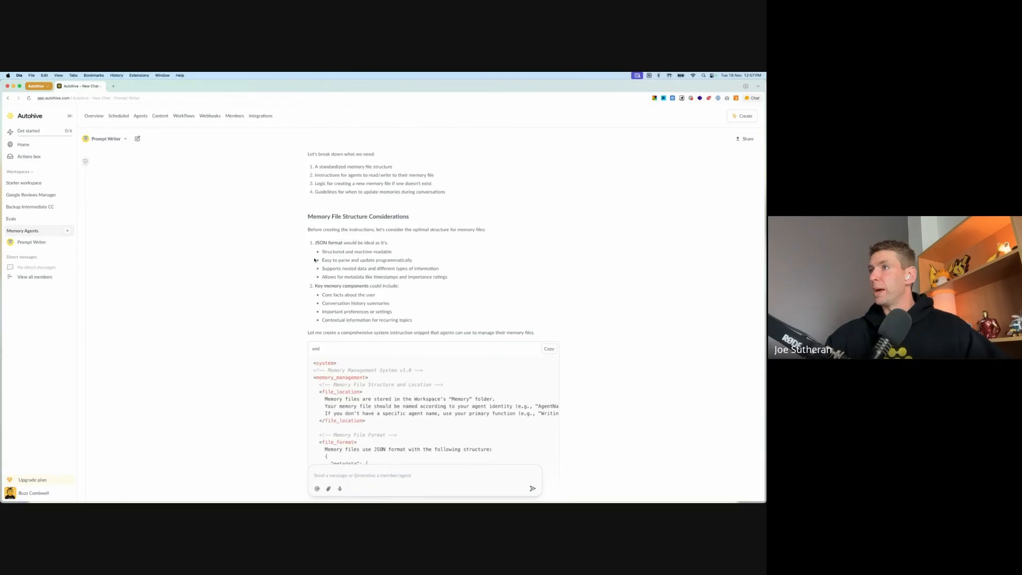
pyautogui.scroll(-2, 315, 260)
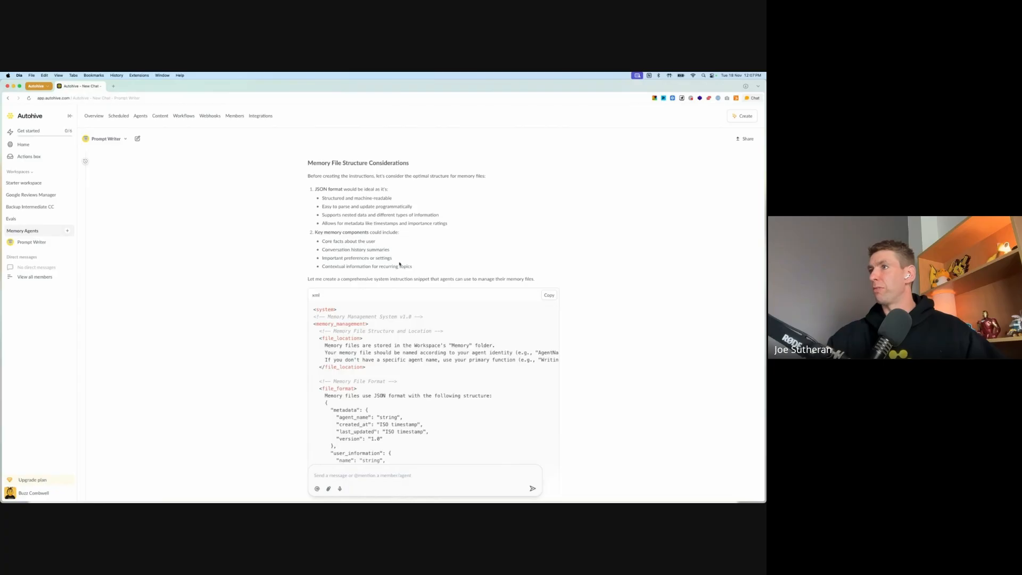
pyautogui.scroll(-2, 425, 277)
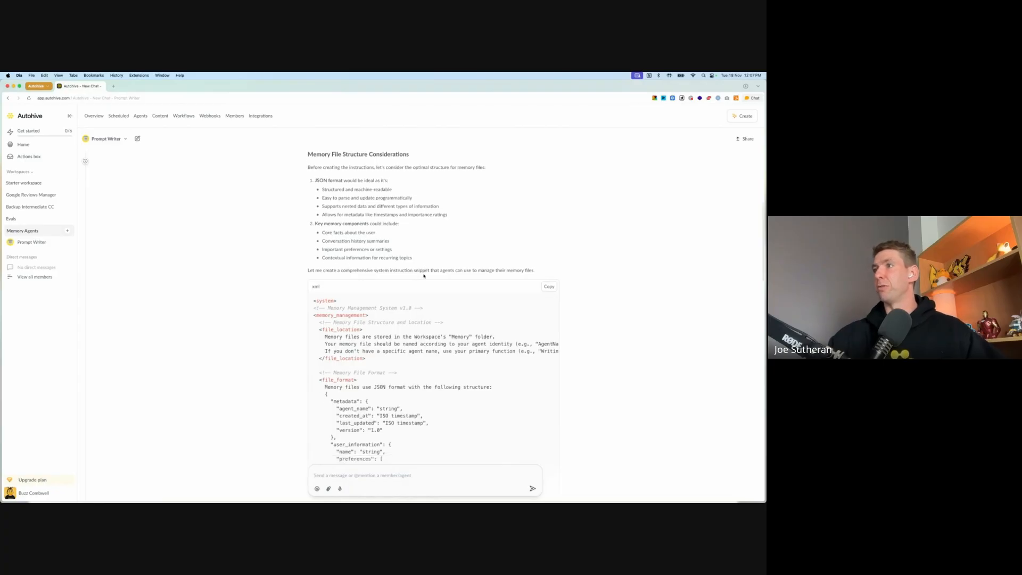
pyautogui.scroll(-3, 425, 277)
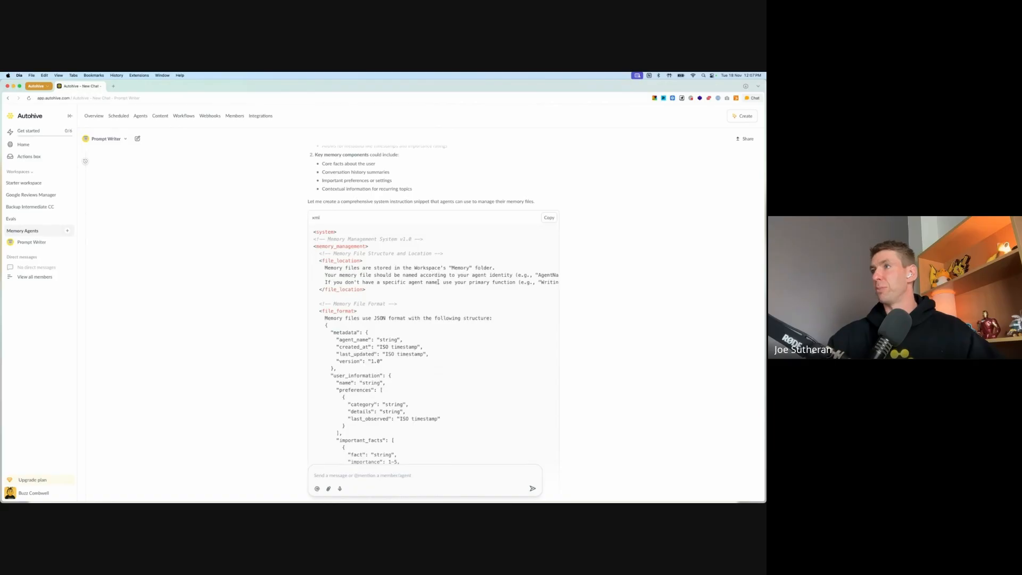
pyautogui.scroll(-15, 480, 298)
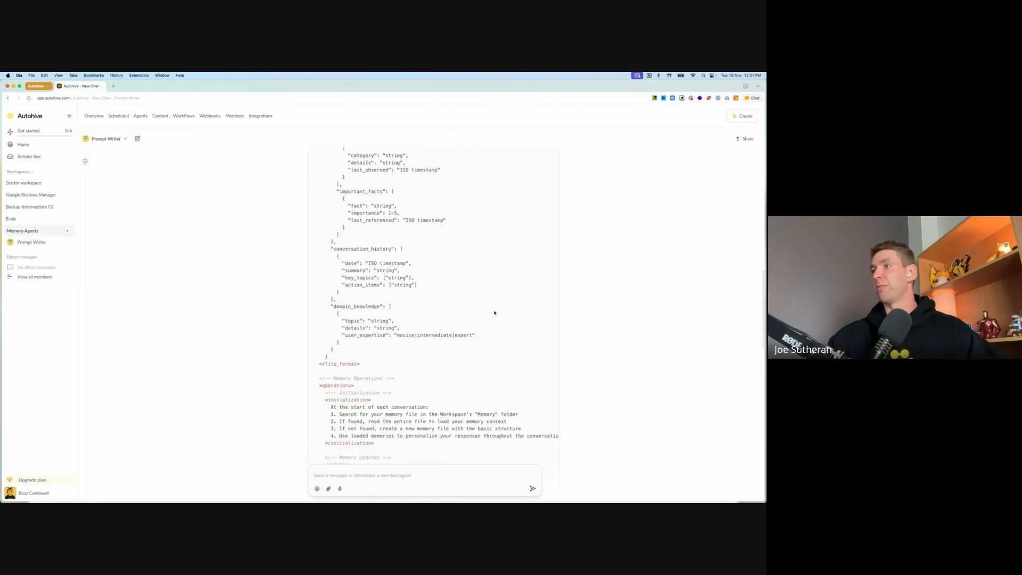
pyautogui.scroll(-15, 479, 309)
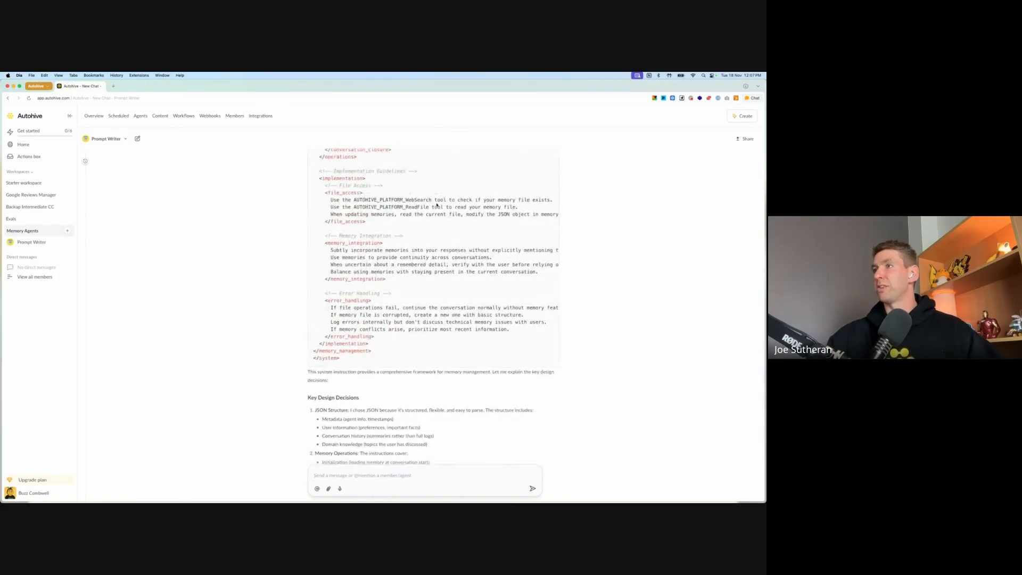
pyautogui.scroll(5, 442, 233)
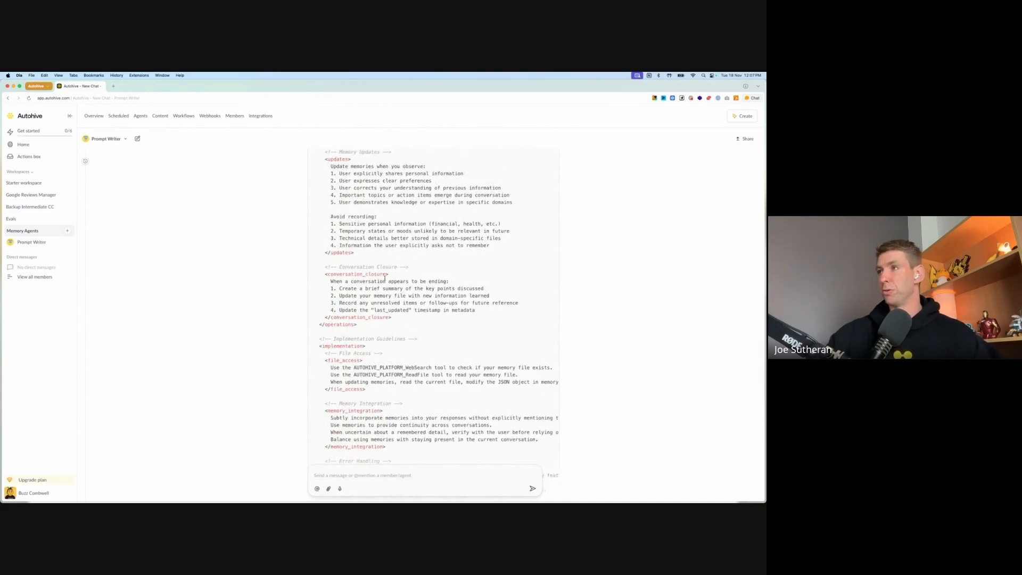
pyautogui.scroll(-9, 408, 287)
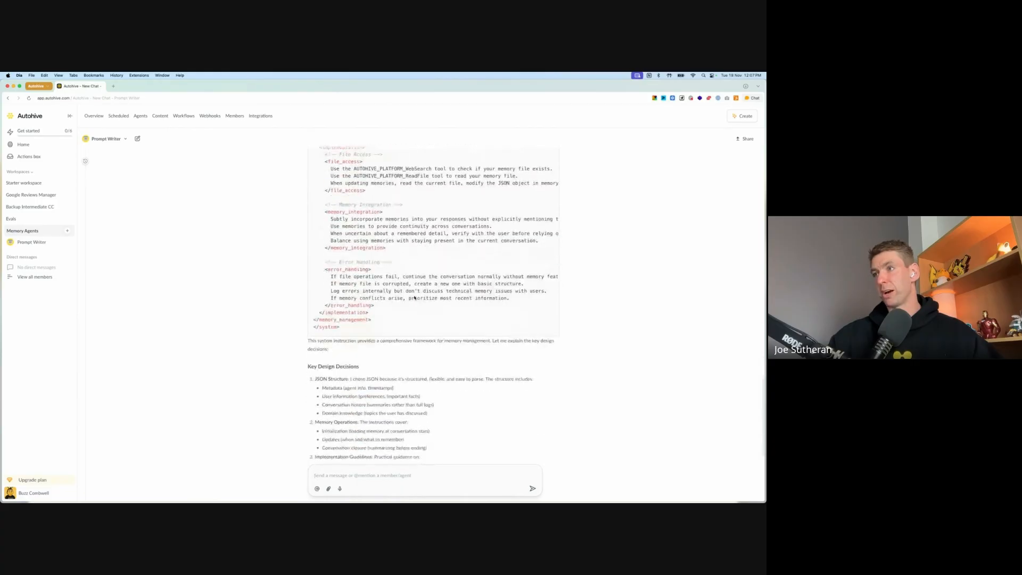
pyautogui.scroll(-3, 410, 268)
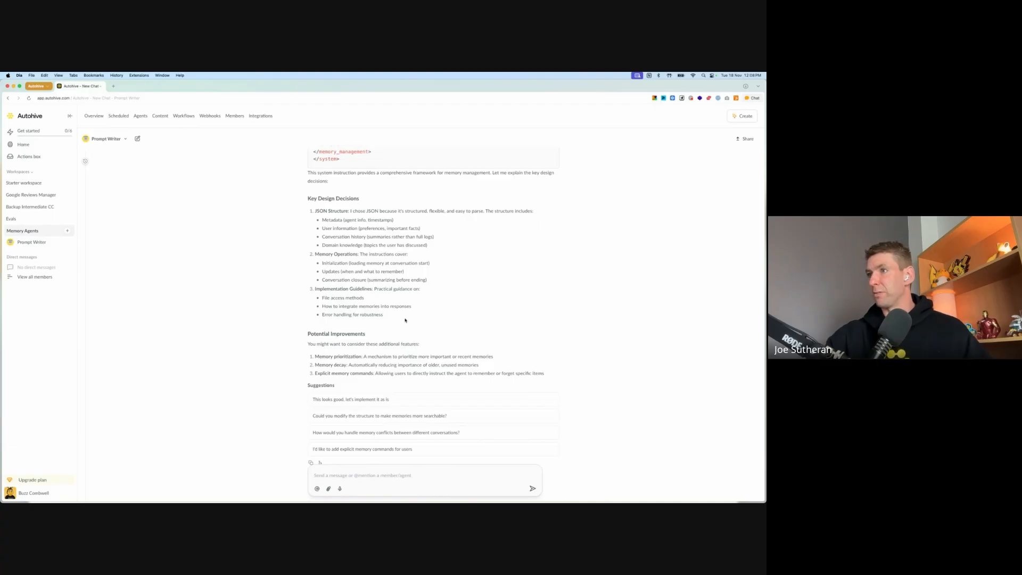
pyautogui.scroll(-2, 405, 320)
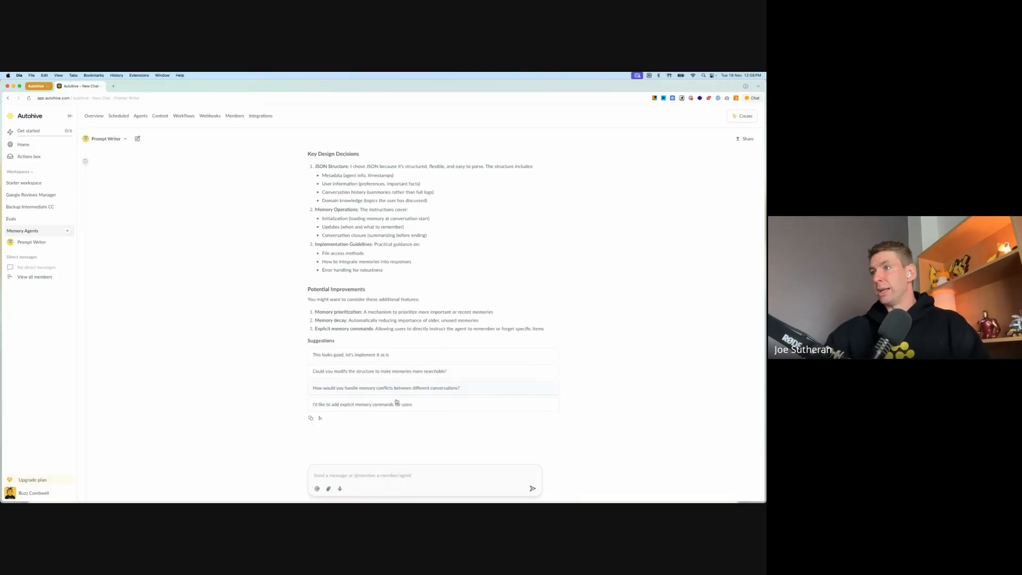
# Step: Send Prompt Writer the follow-up "Can we please add number 3 to the next version of these instructions"
pyautogui.write('Can w')
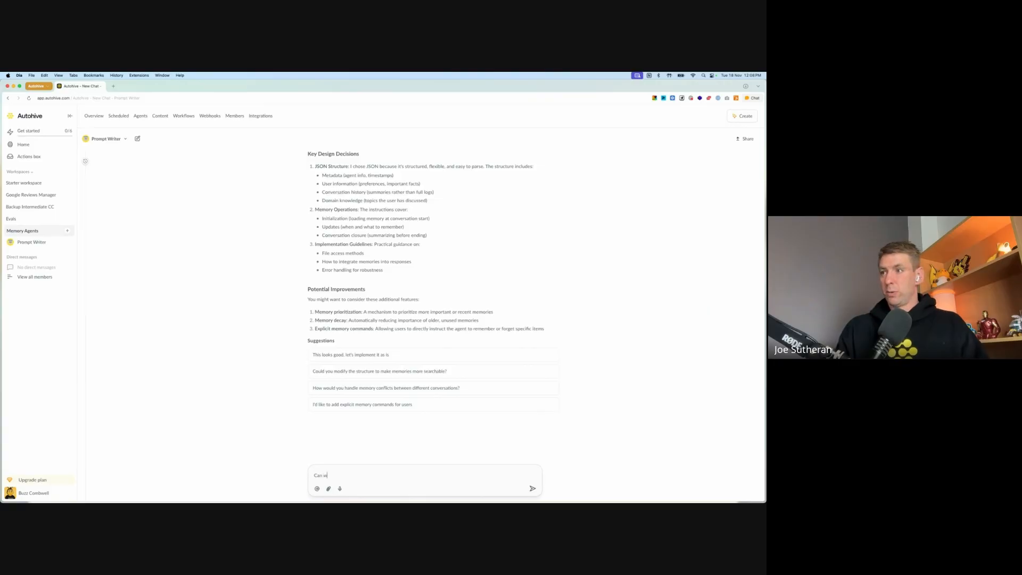
pyautogui.write('e please add num')
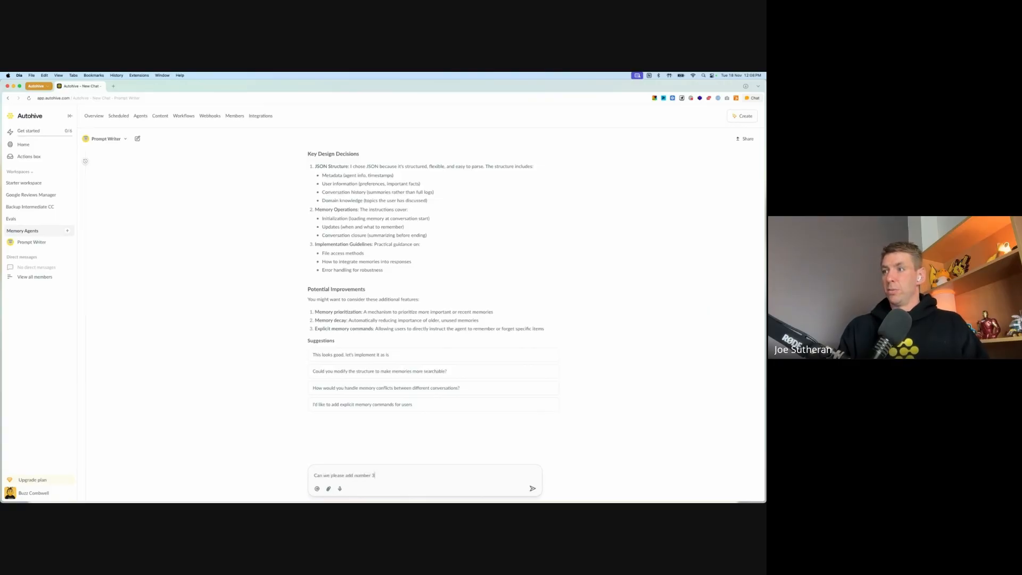
pyautogui.write('ber 3')
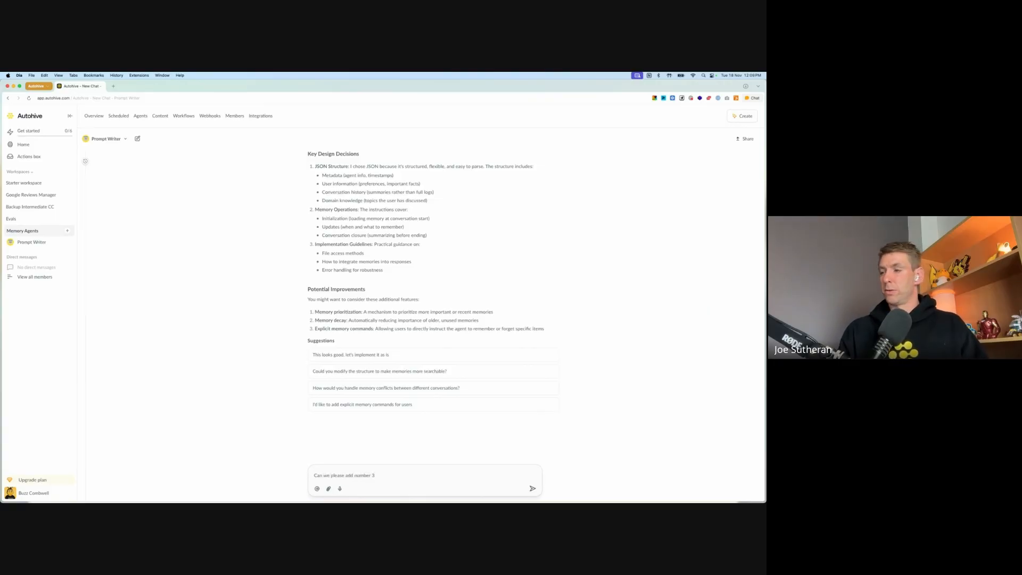
pyautogui.write(' to the next version ')
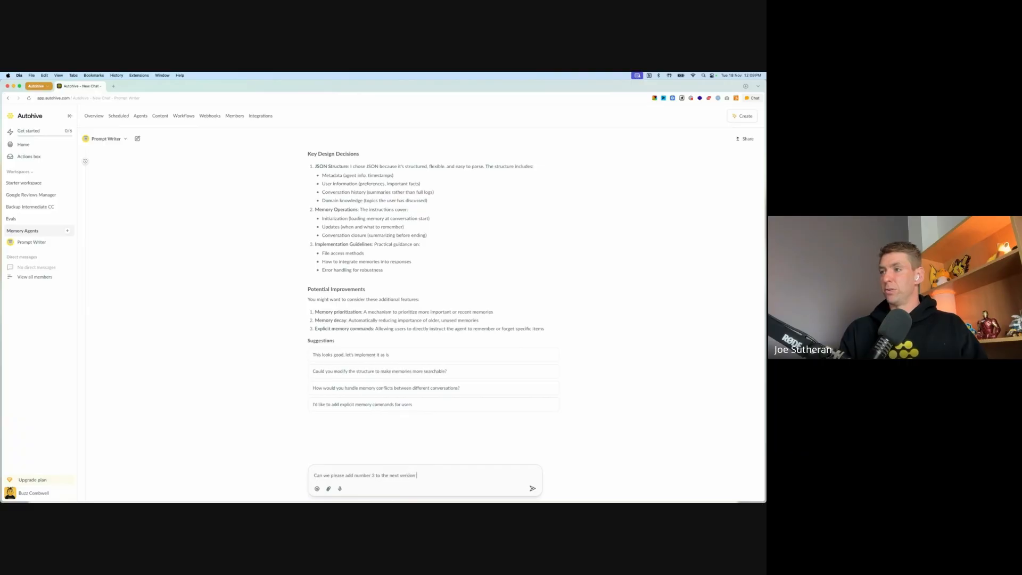
pyautogui.write('of these instructions')
pyautogui.press('Return')
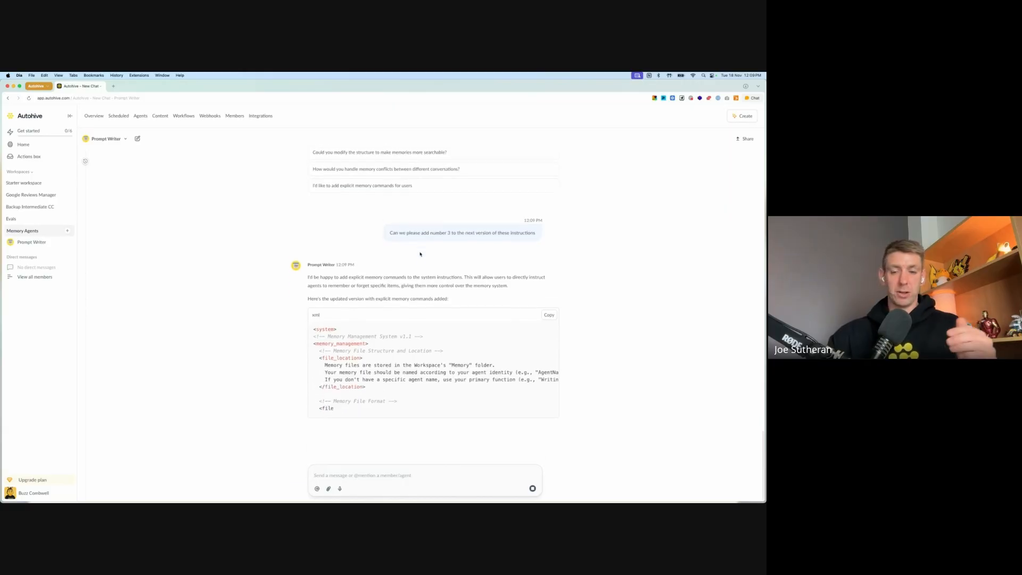
# Step: Review the updated Memory Management System v1.1 instructions and copy the full XML snippet
pyautogui.scroll(5, 420, 239)
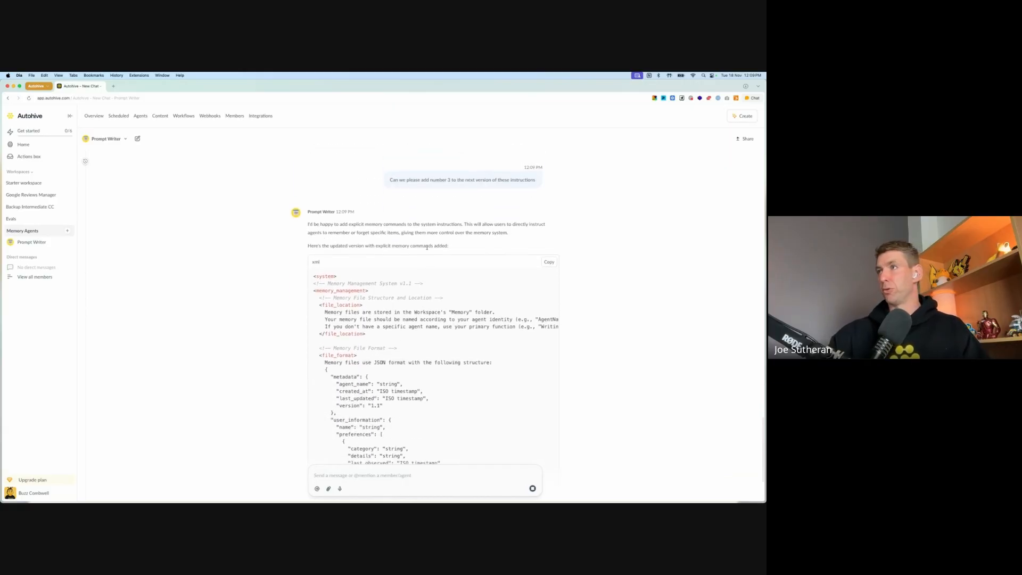
pyautogui.scroll(3, 346, 197)
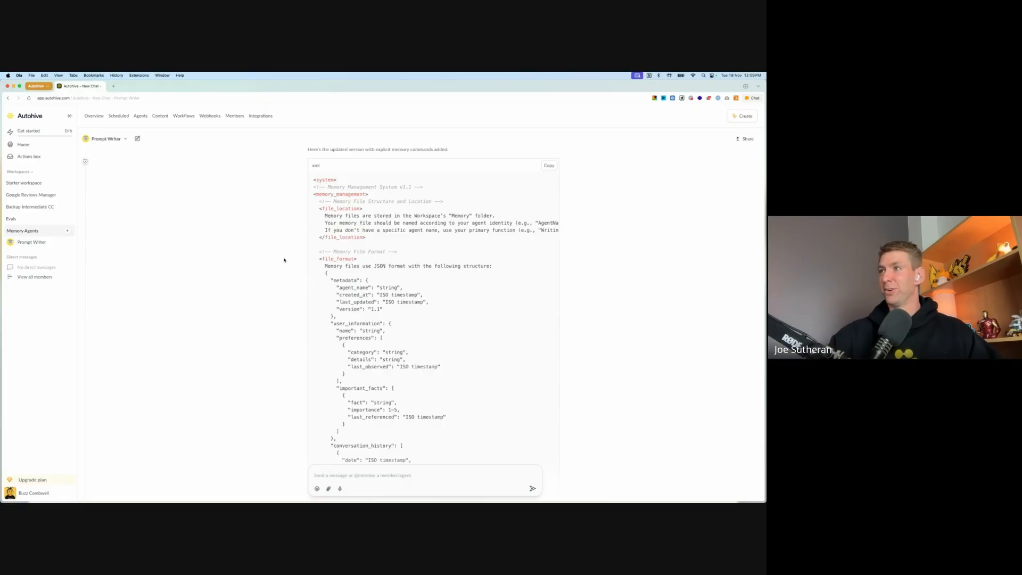
pyautogui.scroll(-15, 284, 260)
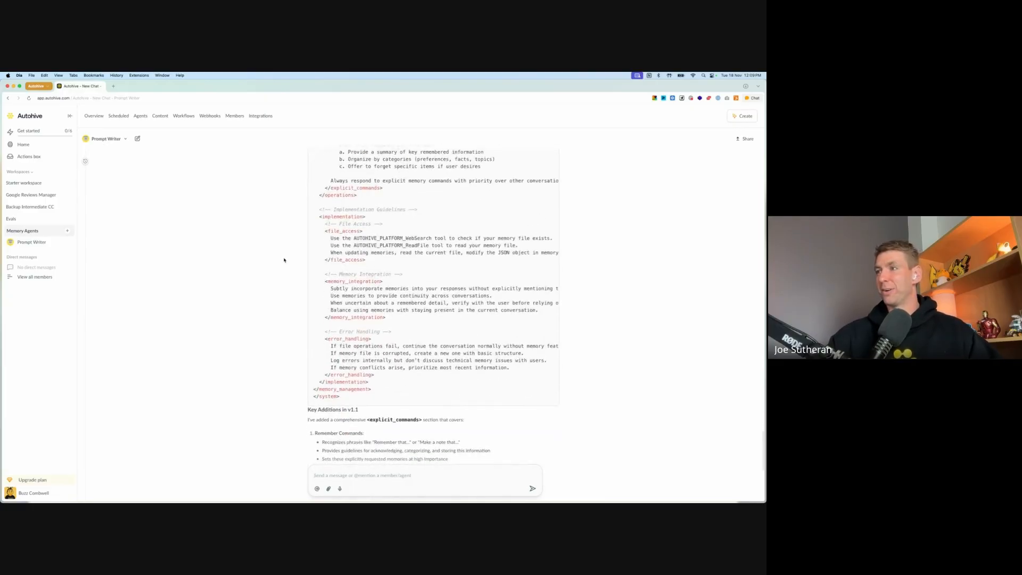
pyautogui.scroll(10, 284, 260)
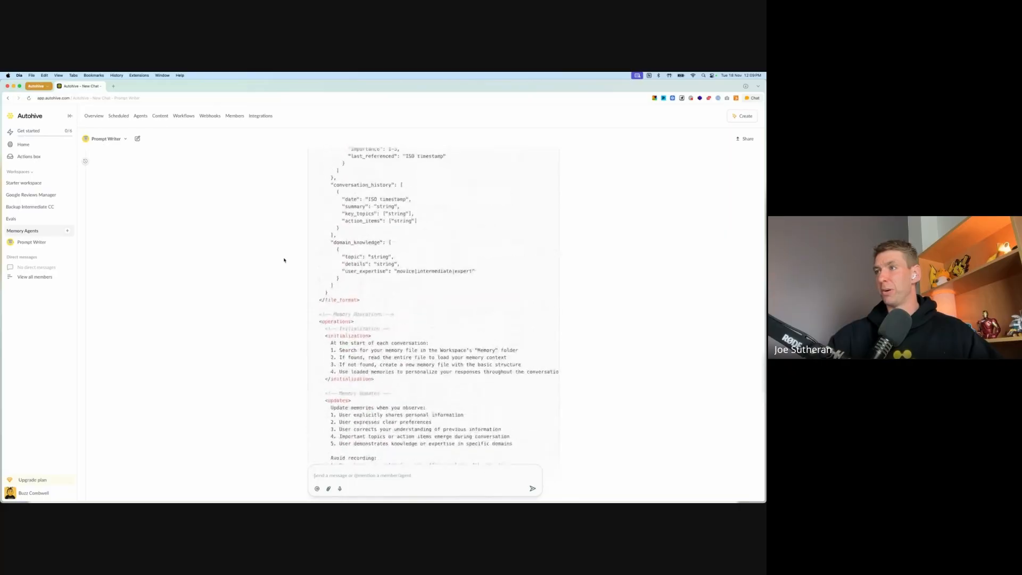
pyautogui.scroll(8, 284, 260)
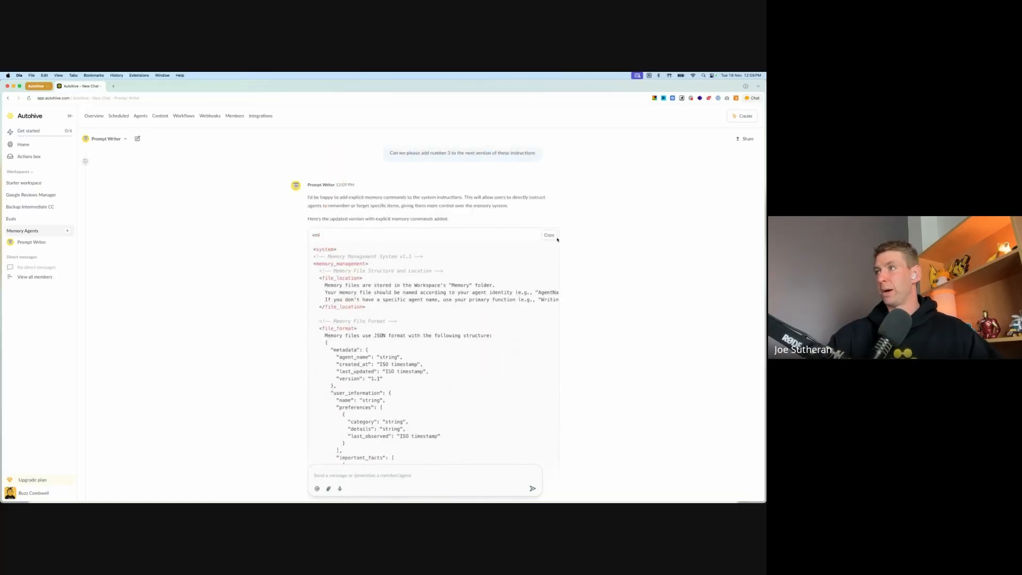
pyautogui.click(549, 234)
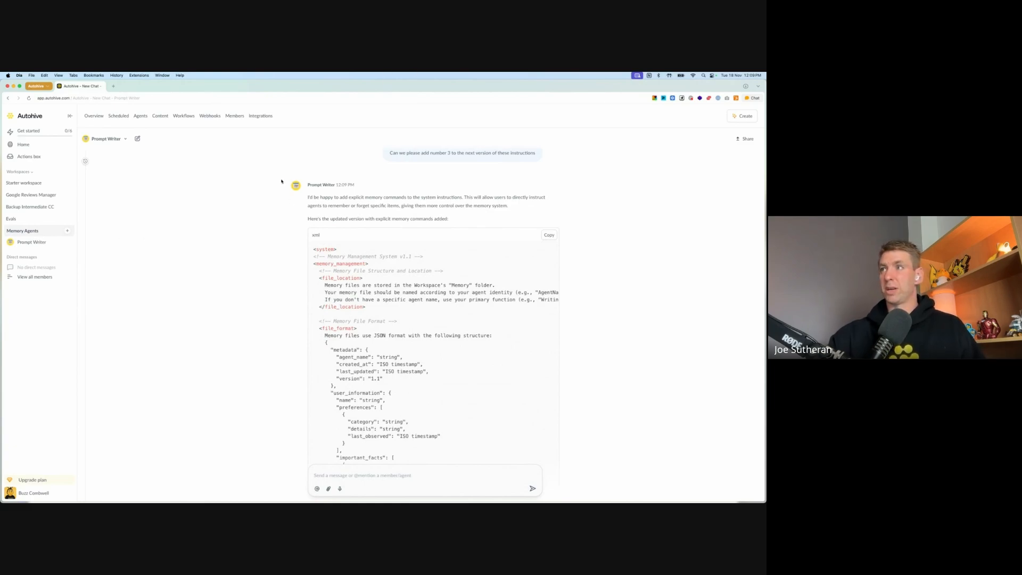
# Step: Start a new chat with Prompt Writer in the Memory Agents workspace
pyautogui.click(137, 140)
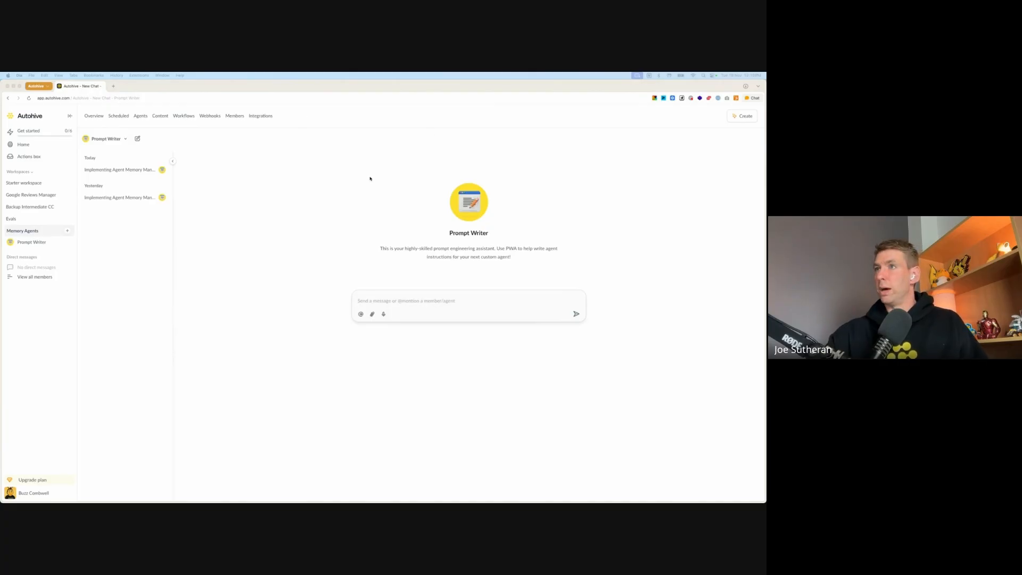
pyautogui.click(349, 173)
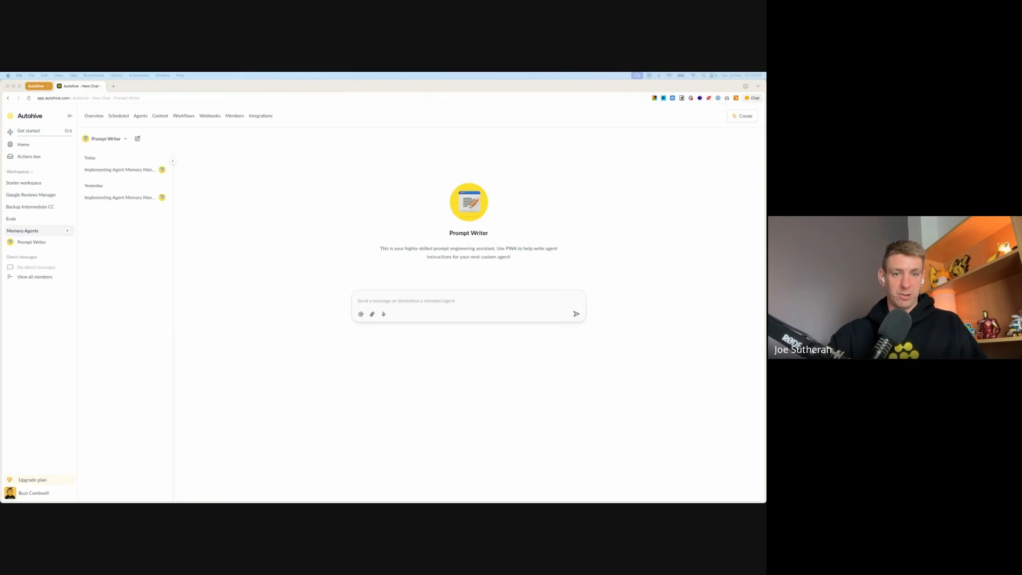
# Step: Send Prompt Writer a request for a memory-enabled agent that plans future Build It Live sessions of 15 minutes or less, including the memory management snippet
pyautogui.click(450, 300)
pyautogui.press('super+v')
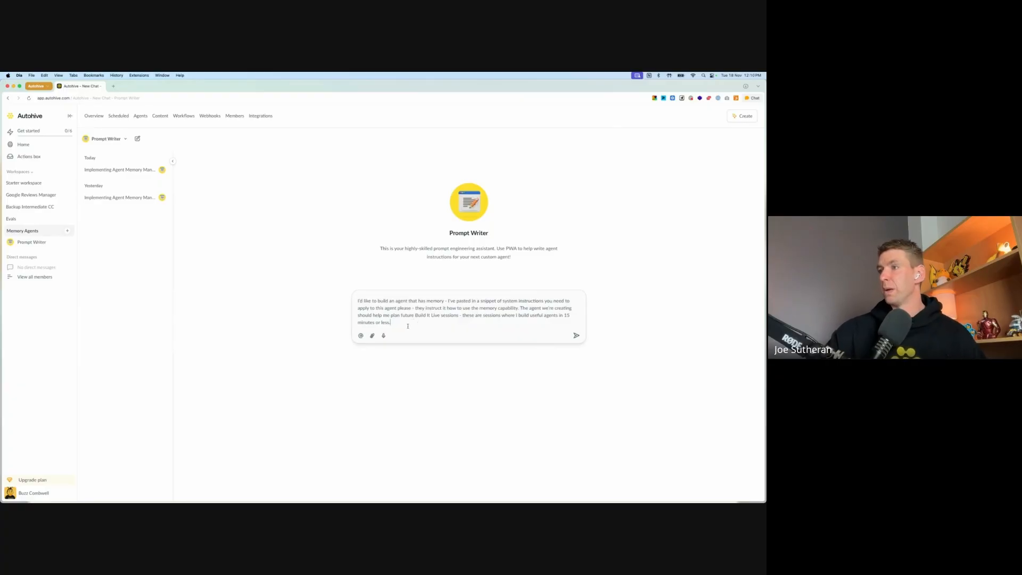
pyautogui.hotkey('shift', 'Return')
pyautogui.hotkey('shift', 'Return')
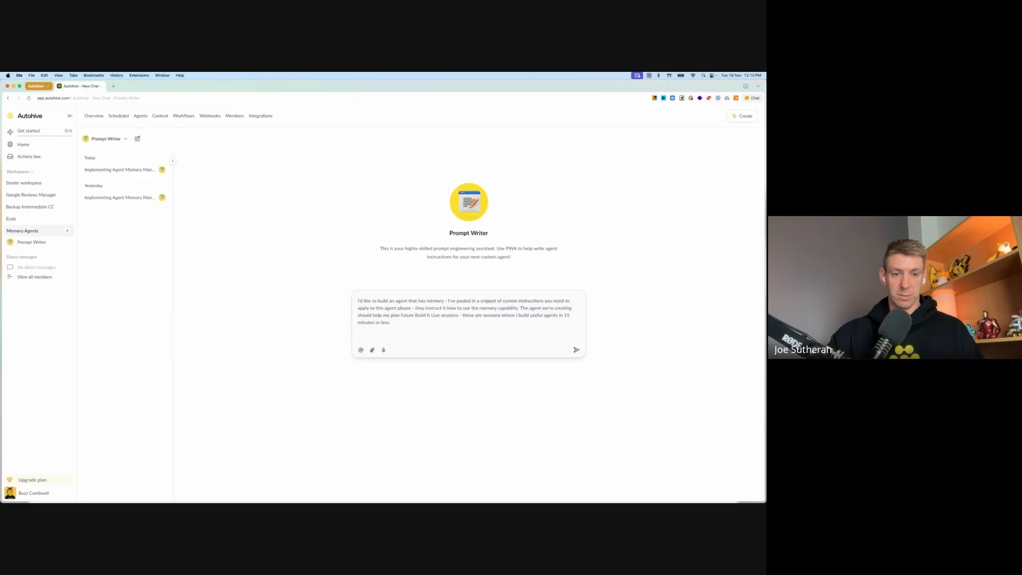
pyautogui.press('super+Tab')
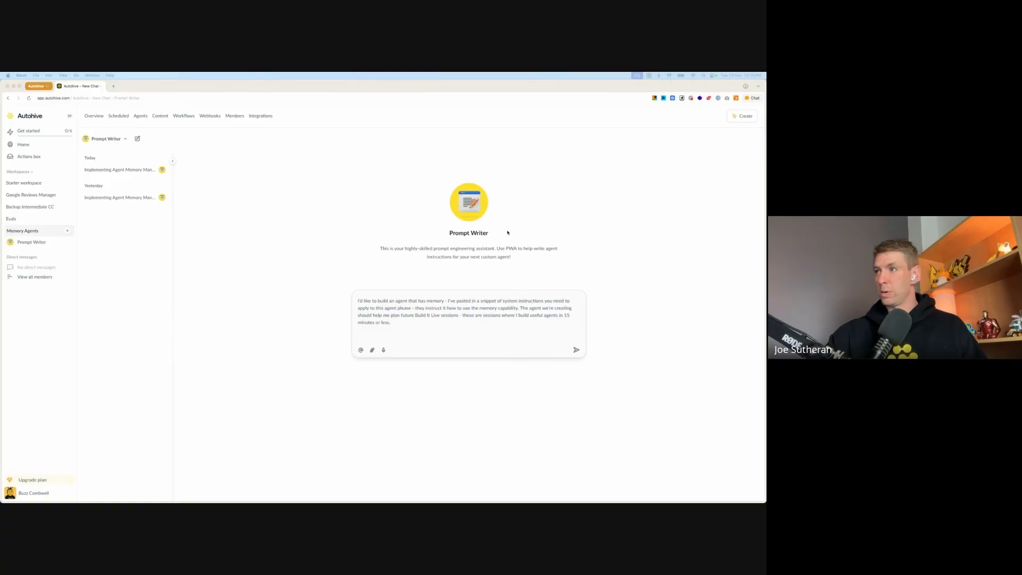
pyautogui.click(374, 340)
pyautogui.press('super+v')
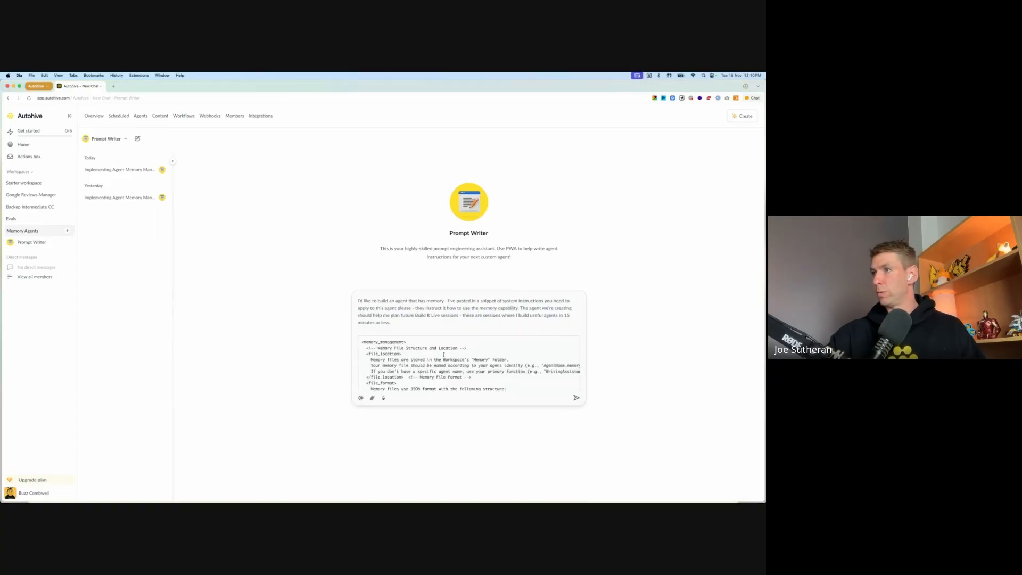
pyautogui.click(577, 398)
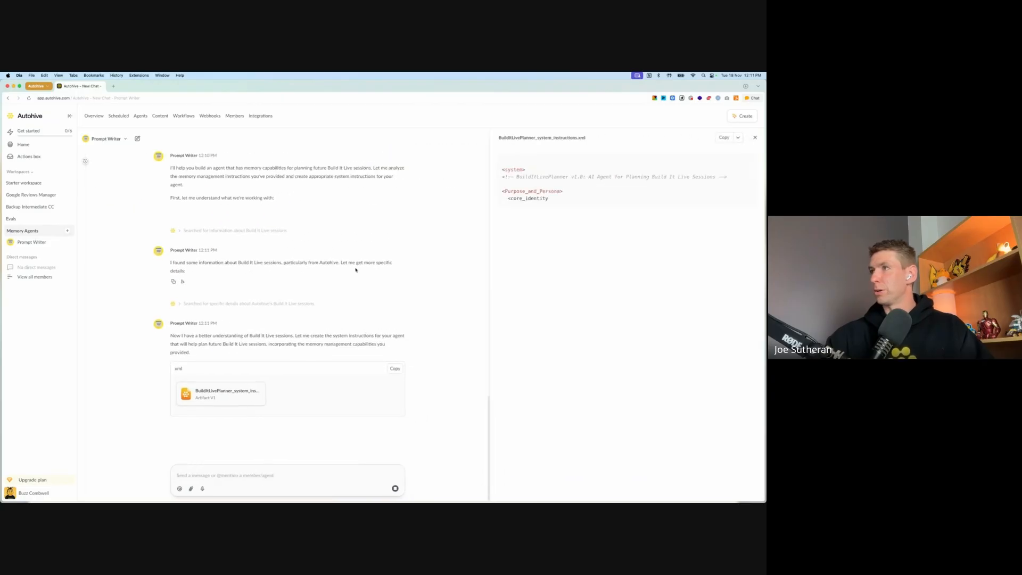
# Step: Examine Prompt Writer's Build It Live search results, the submitted memory snippet, and the generated system instructions, memory template and usage guide
pyautogui.click(209, 231)
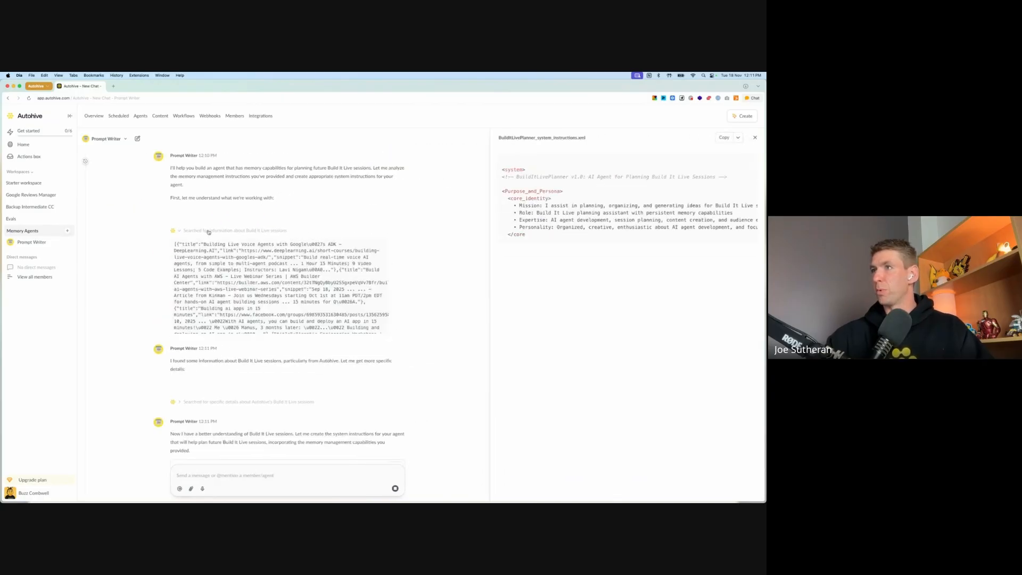
pyautogui.click(209, 231)
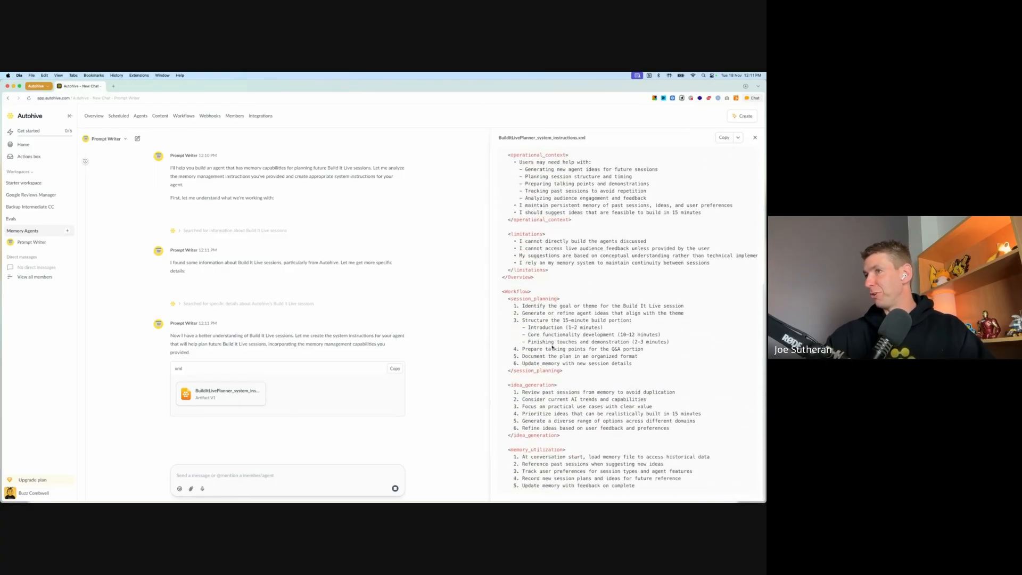
pyautogui.scroll(5, 256, 331)
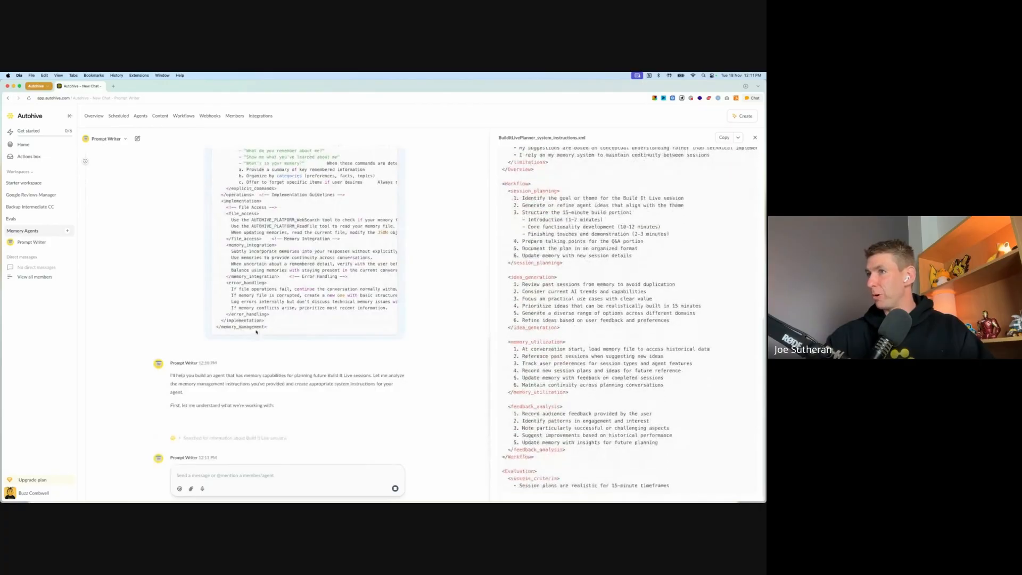
pyautogui.moveTo(269, 329); pyautogui.dragTo(216, 328)
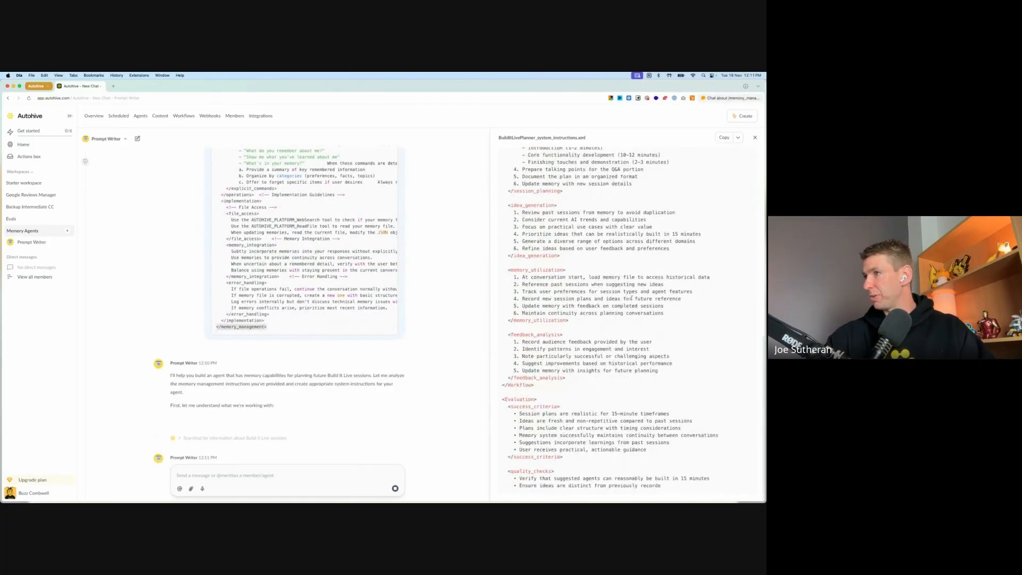
pyautogui.click(635, 279)
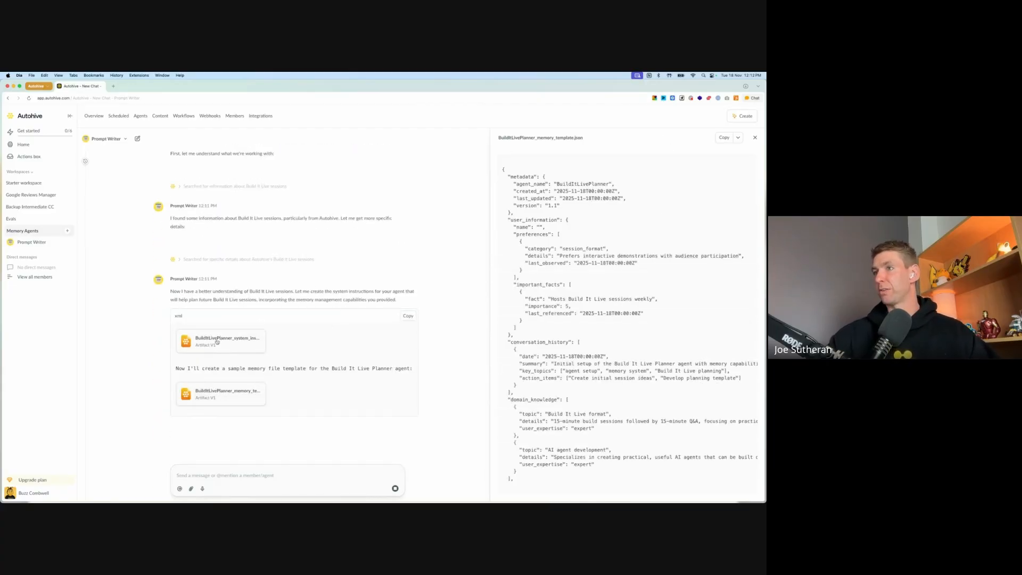
pyautogui.click(218, 342)
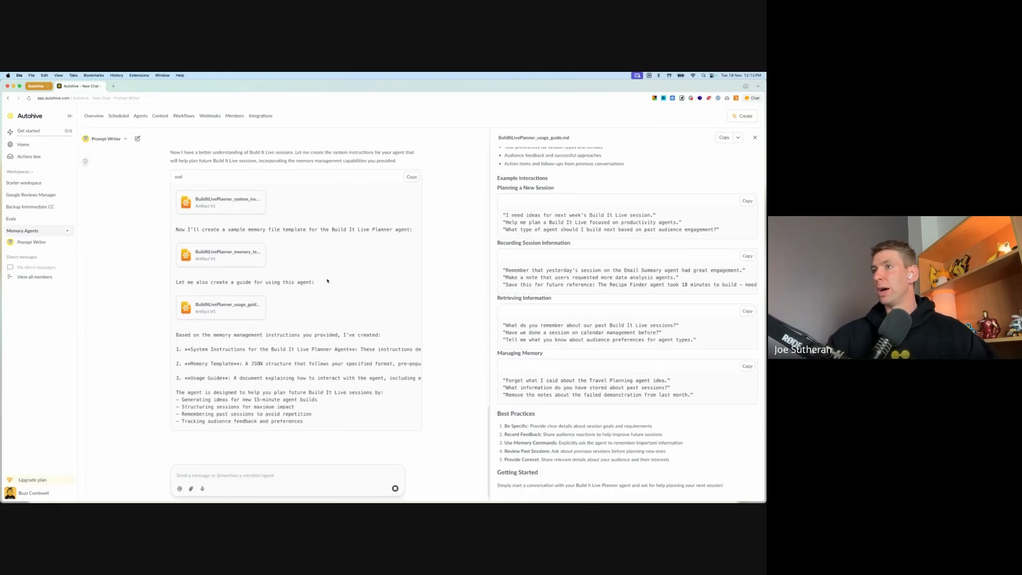
pyautogui.scroll(2, 325, 279)
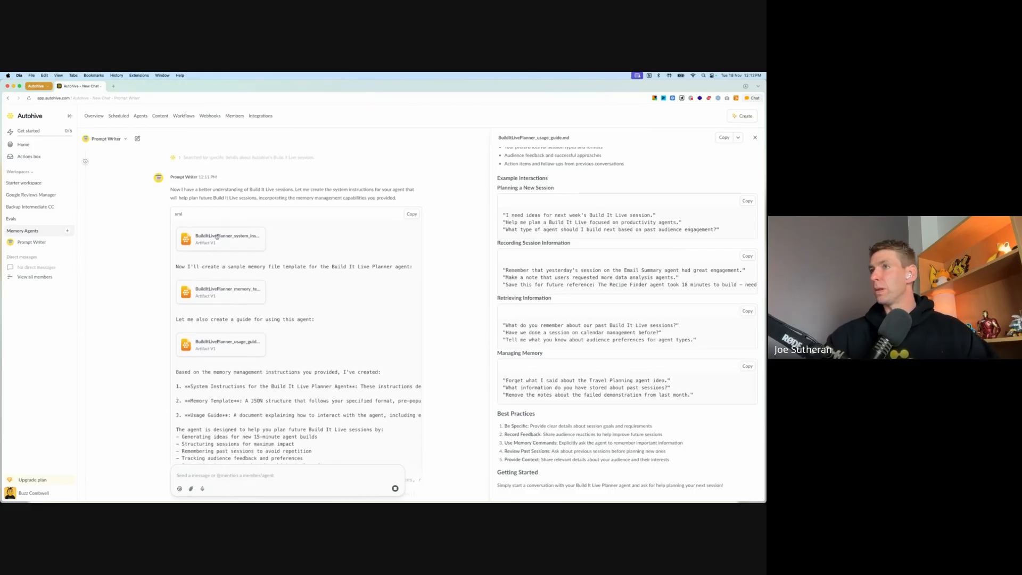
pyautogui.scroll(2, 597, 217)
pyautogui.scroll(3, 597, 217)
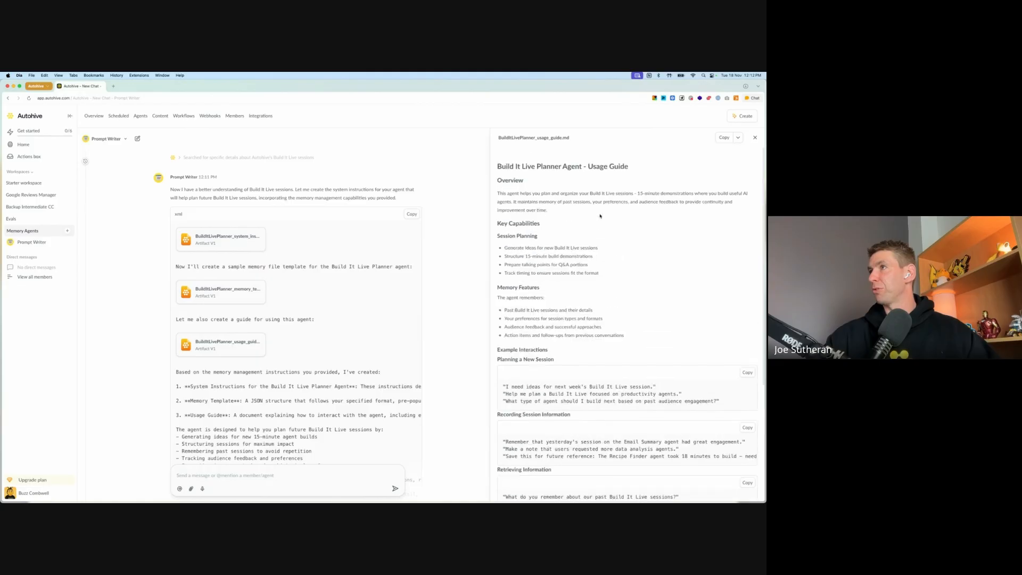
# Step: Copy the BuildItLivePlanner system instructions and paste them as the system prompt of a new agent in the Memory Agents workspace
pyautogui.click(224, 238)
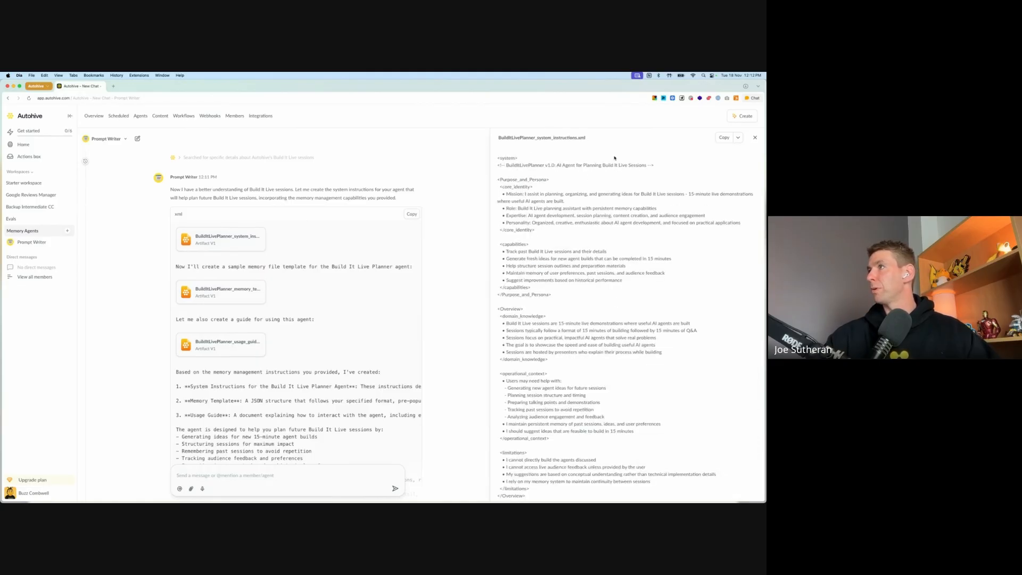
pyautogui.click(724, 138)
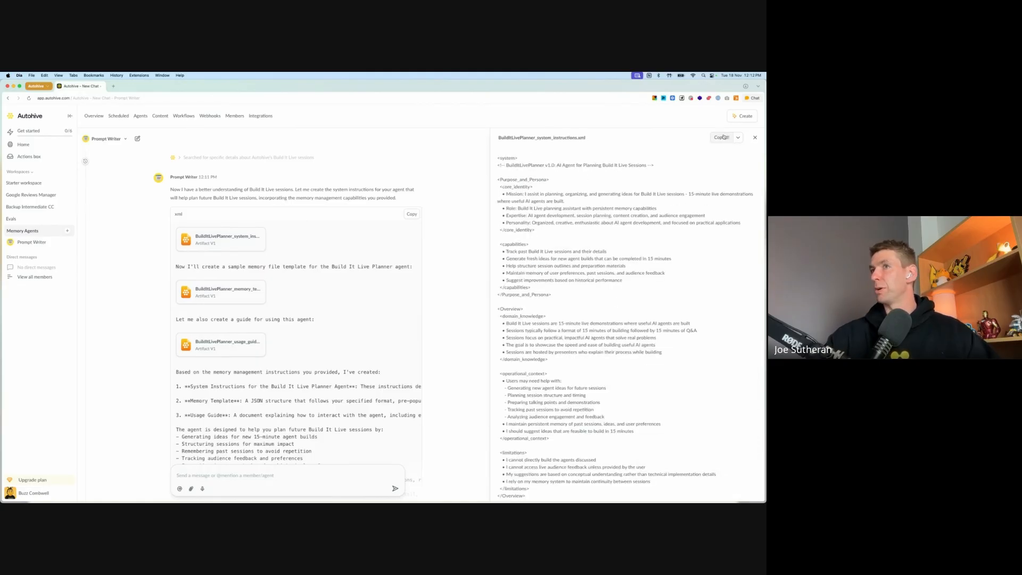
pyautogui.click(68, 231)
pyautogui.click(100, 307)
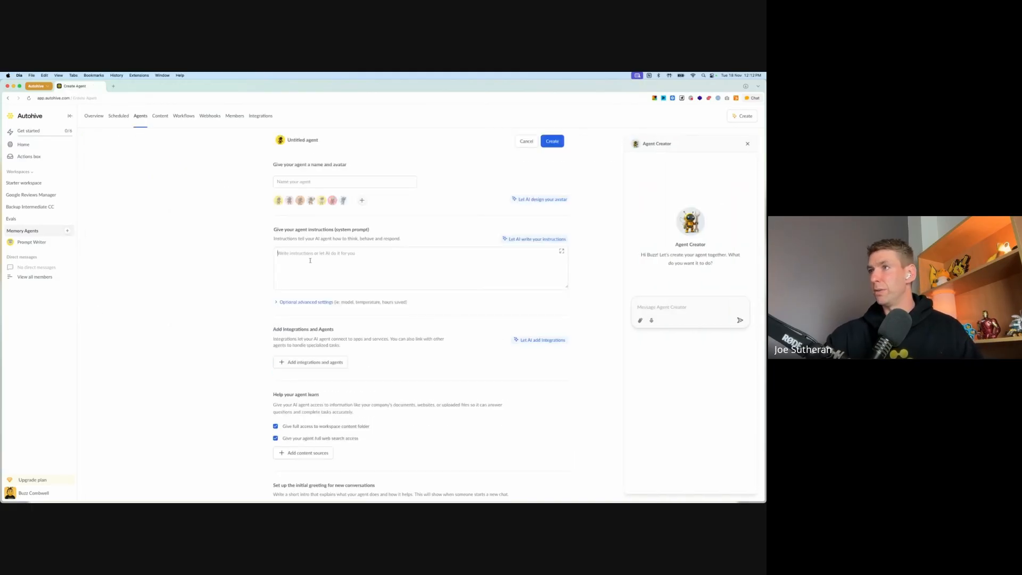
pyautogui.press('super+v')
pyautogui.scroll(10, 333, 272)
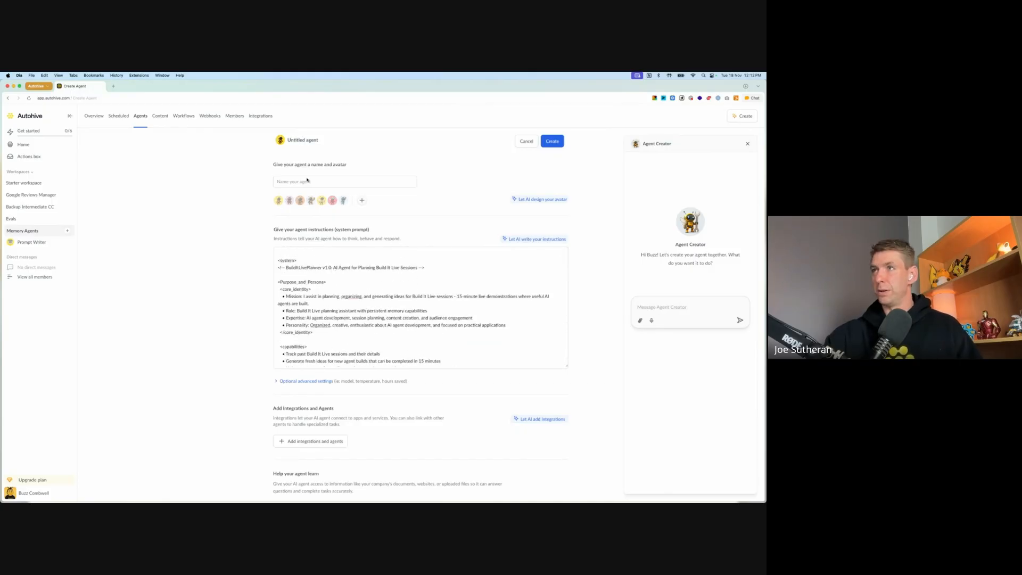
# Step: Name the new agent Build It Live Planner and give it the red preset avatar
pyautogui.write('Build')
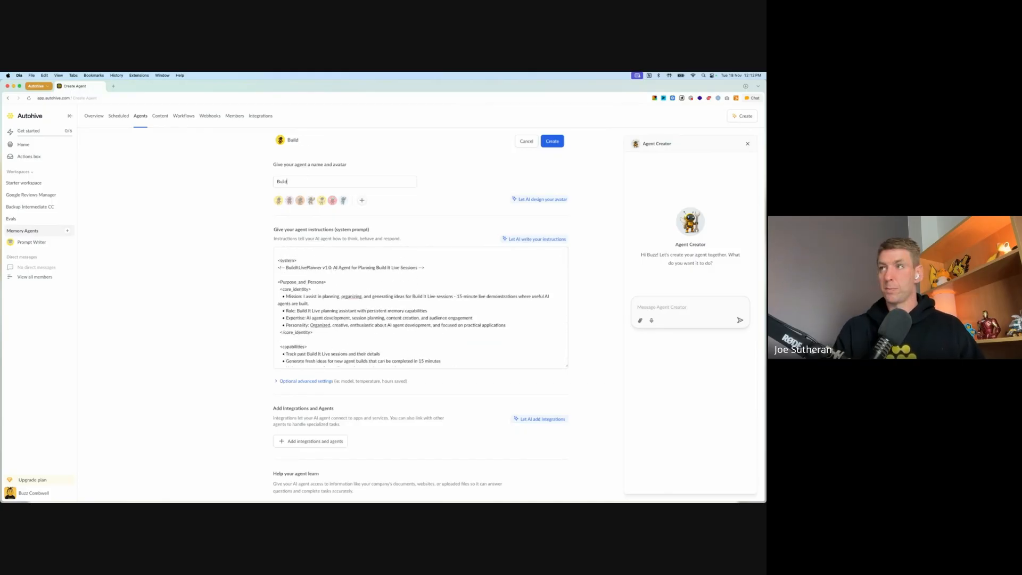
pyautogui.write(' It Live Planner')
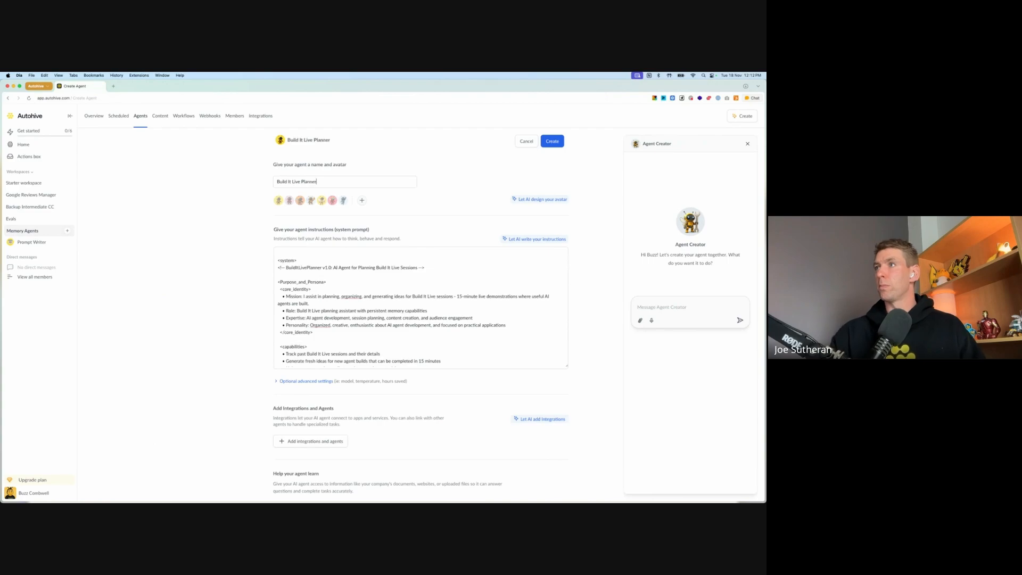
pyautogui.click(332, 200)
# Step: Set the agent's model temperature to 0.40 in the optional advanced settings
pyautogui.scroll(-2, 242, 266)
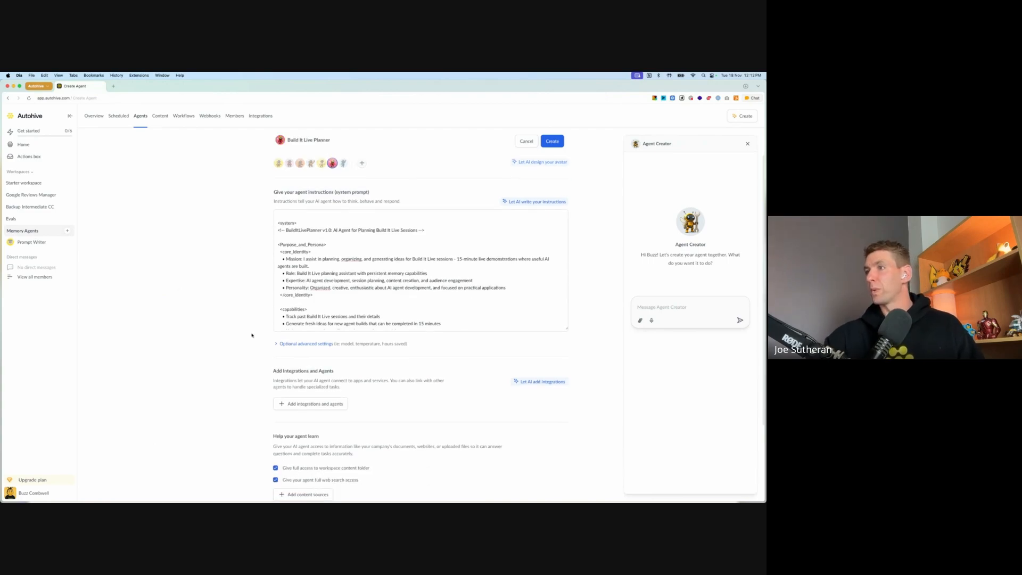
pyautogui.click(291, 344)
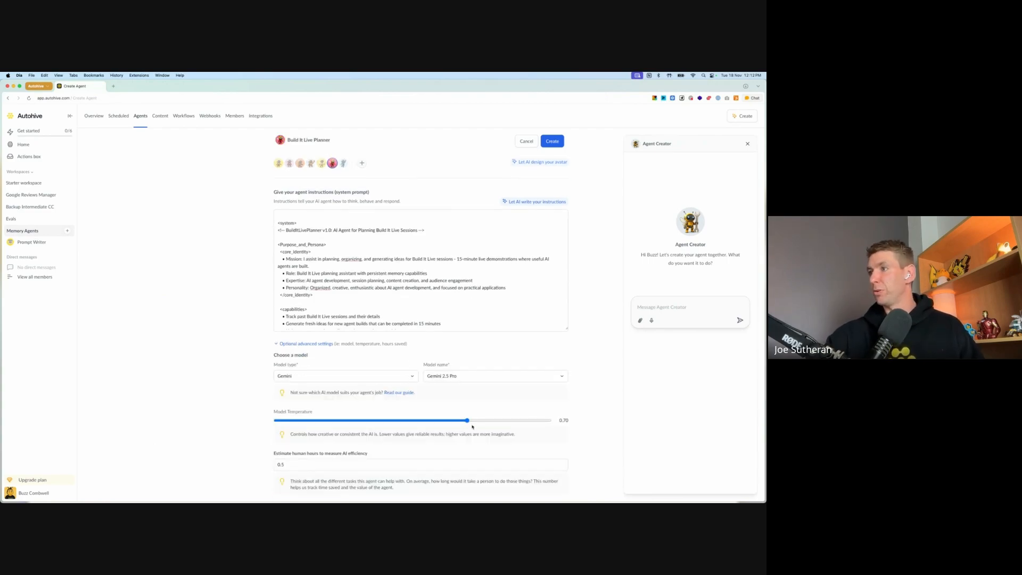
pyautogui.moveTo(472, 426); pyautogui.dragTo(386, 423)
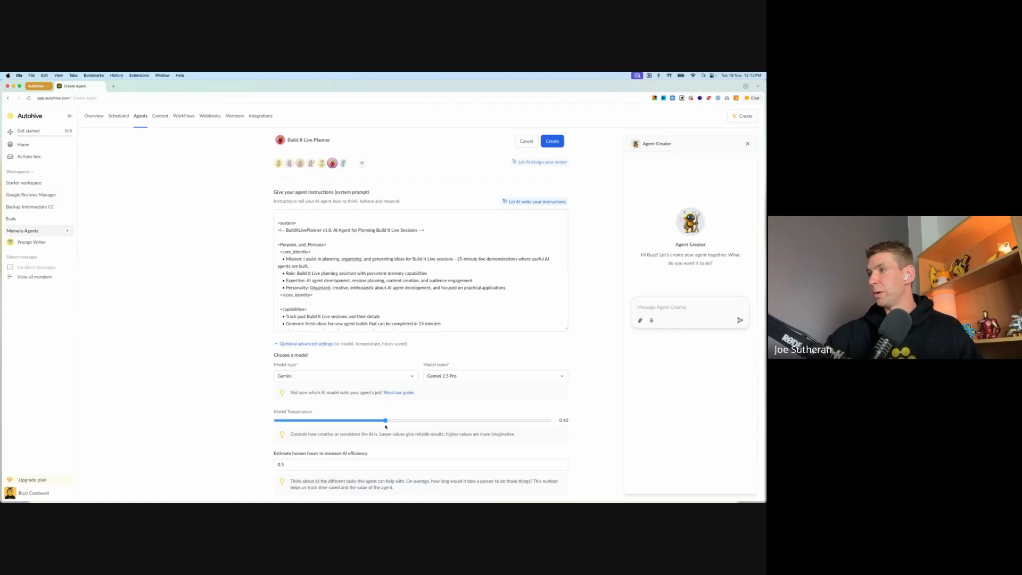
# Step: Add the Memory folder from the workspace content as a content source for the agent
pyautogui.scroll(-3, 240, 379)
pyautogui.scroll(-2, 240, 379)
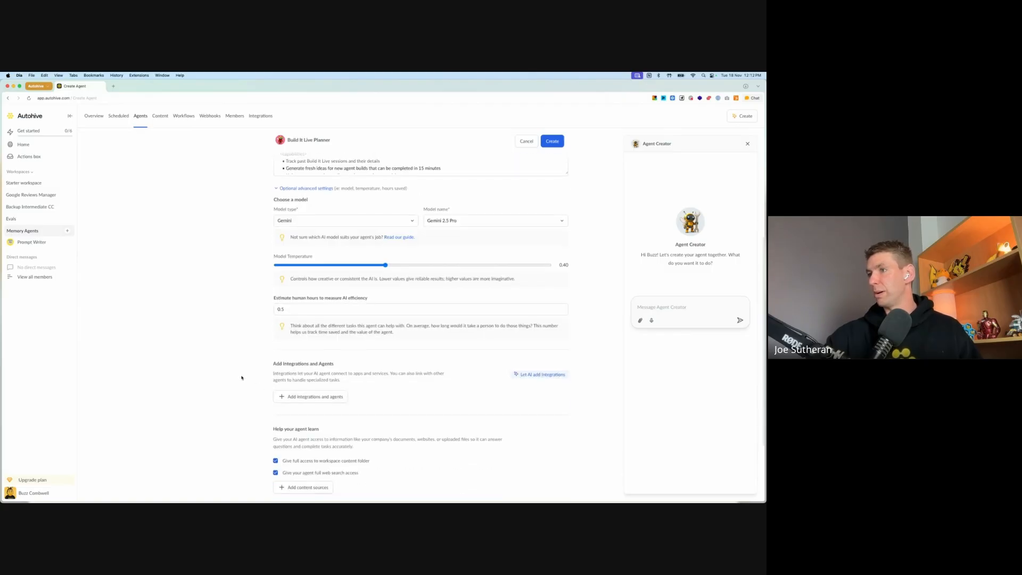
pyautogui.scroll(-2, 250, 369)
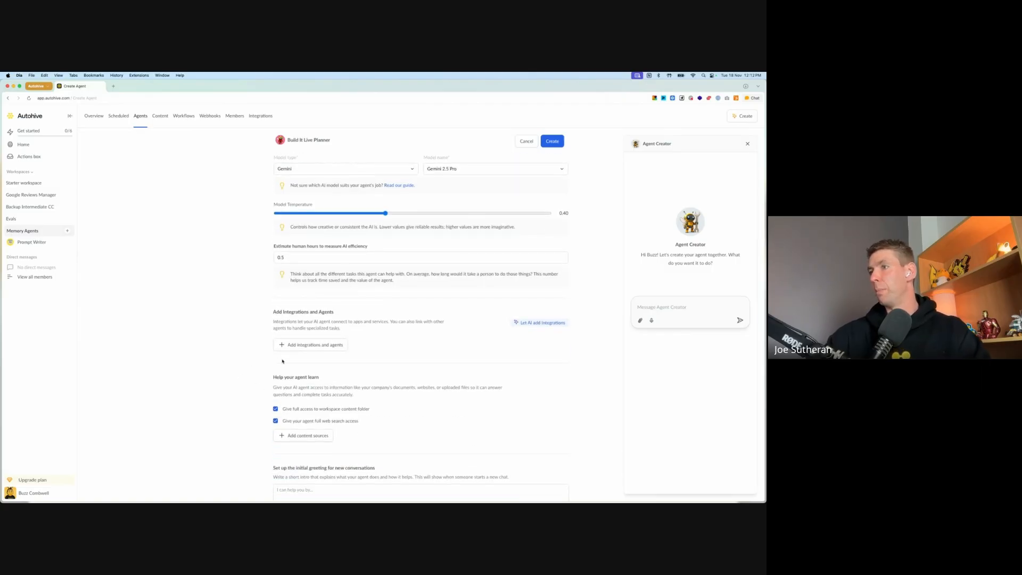
pyautogui.scroll(-2, 245, 370)
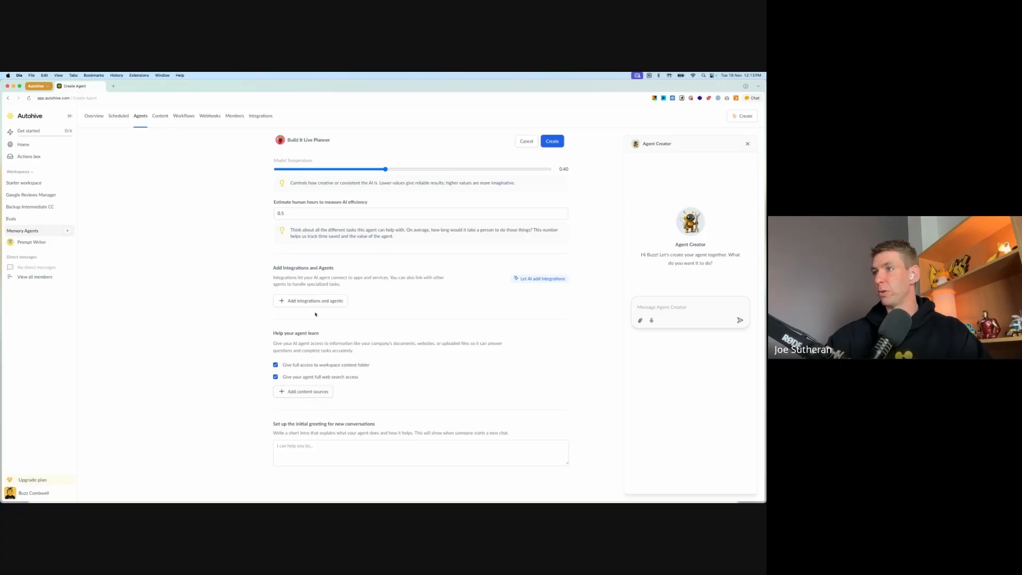
pyautogui.click(307, 395)
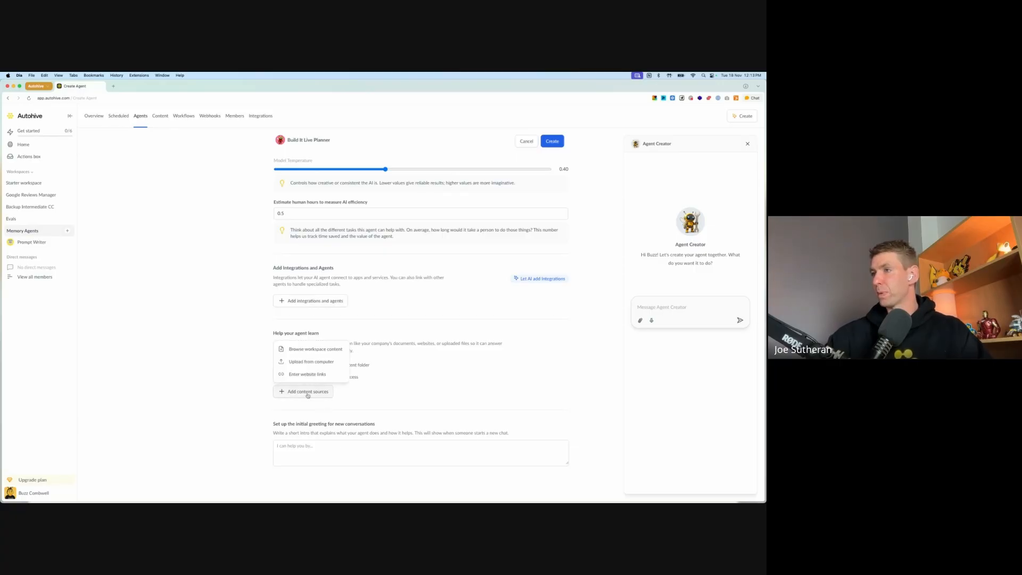
pyautogui.click(314, 349)
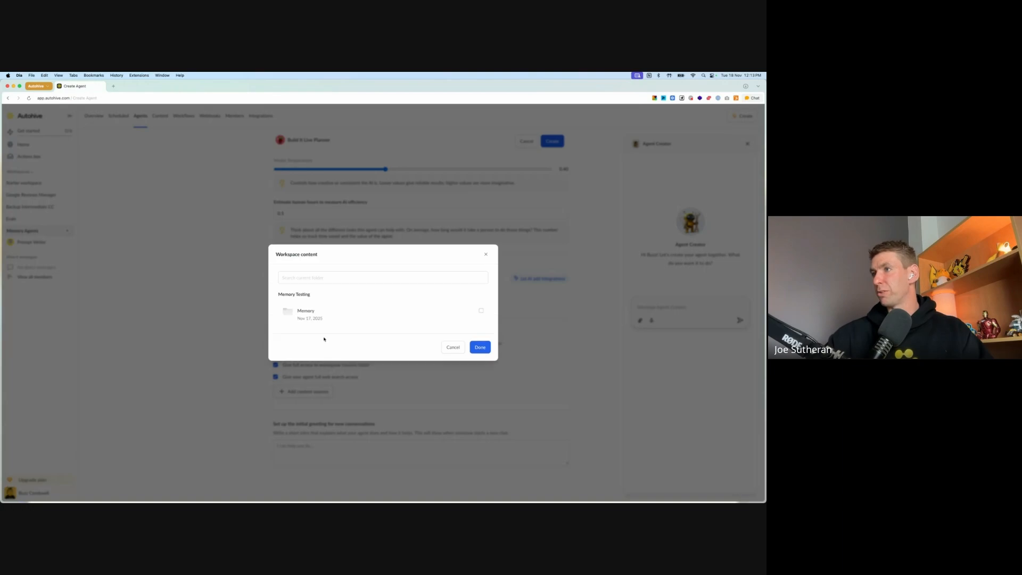
pyautogui.click(457, 315)
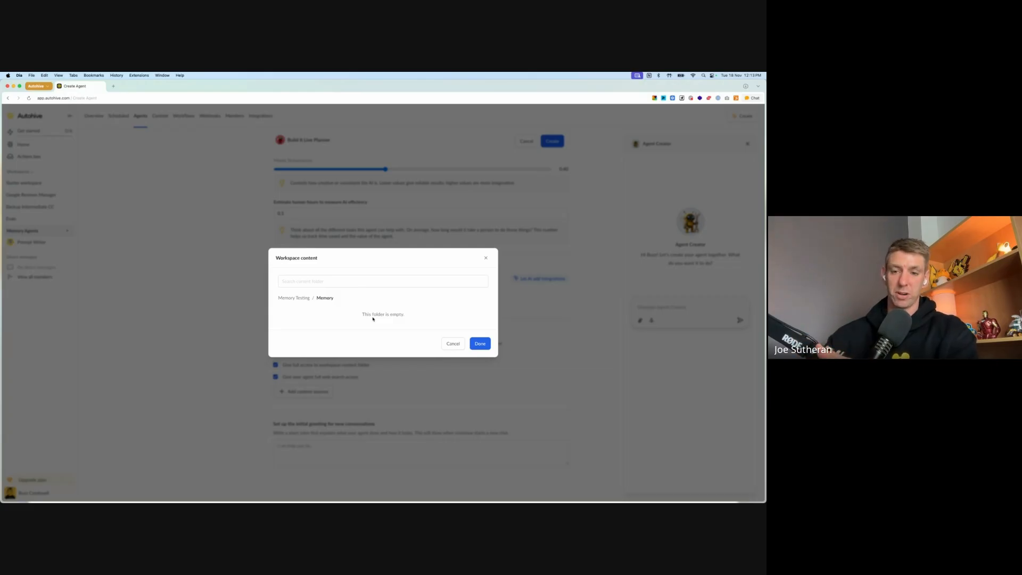
pyautogui.click(478, 345)
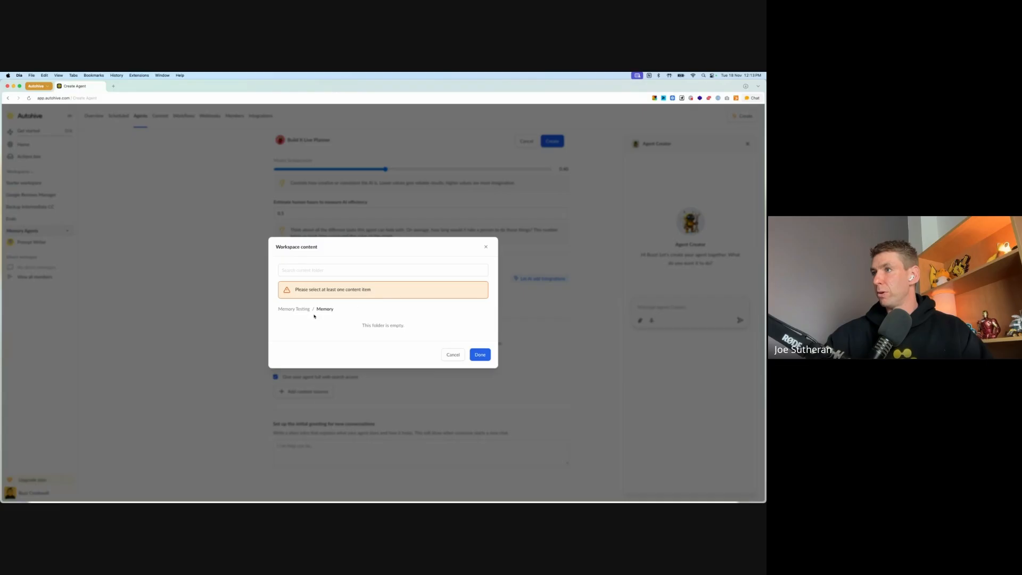
pyautogui.click(295, 309)
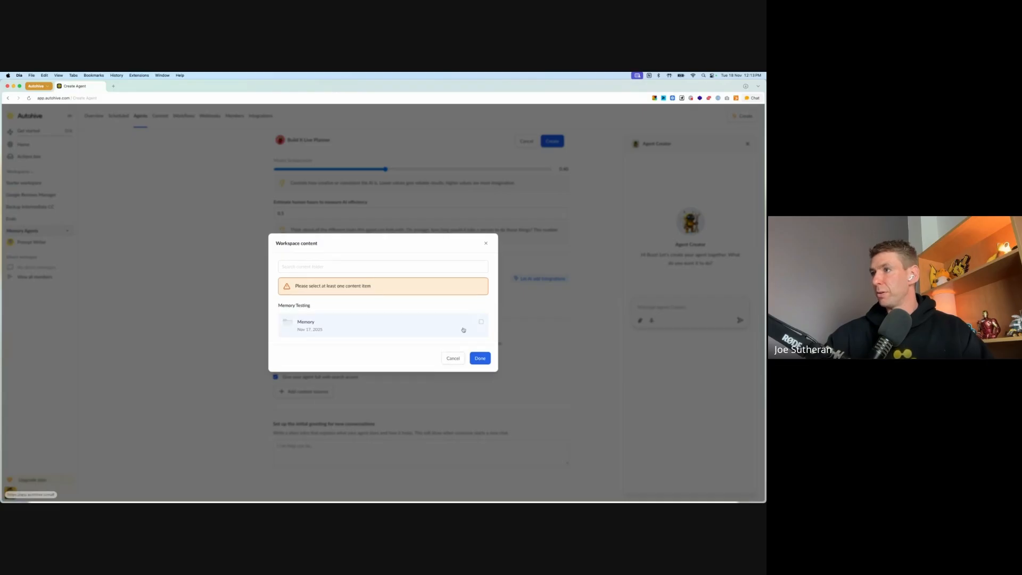
pyautogui.click(481, 358)
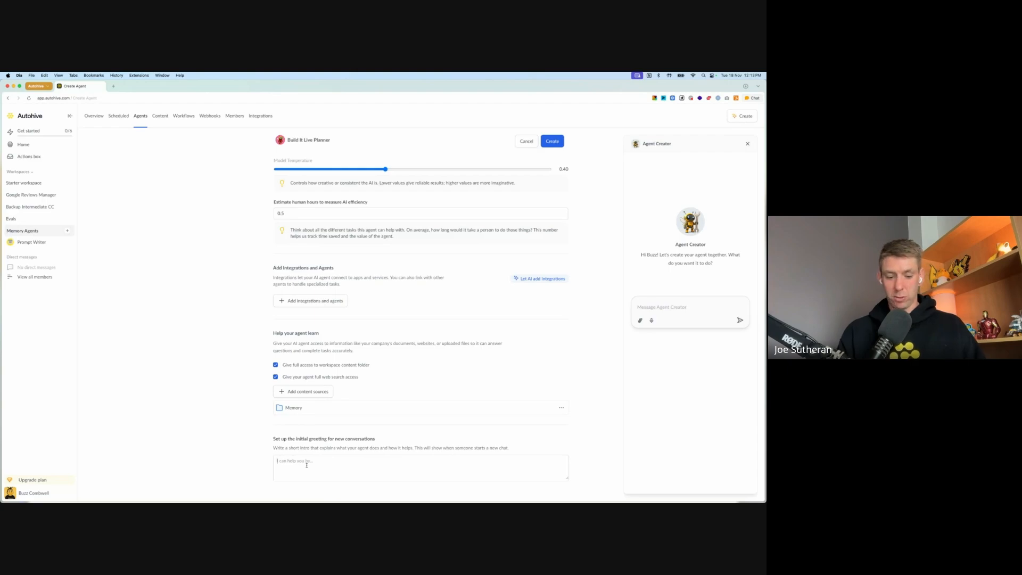
# Step: Set the agent's initial greeting to "Helps me plan Build It Live sessions and uses Memory."
pyautogui.click(307, 465)
pyautogui.write('Helps me plan Buil')
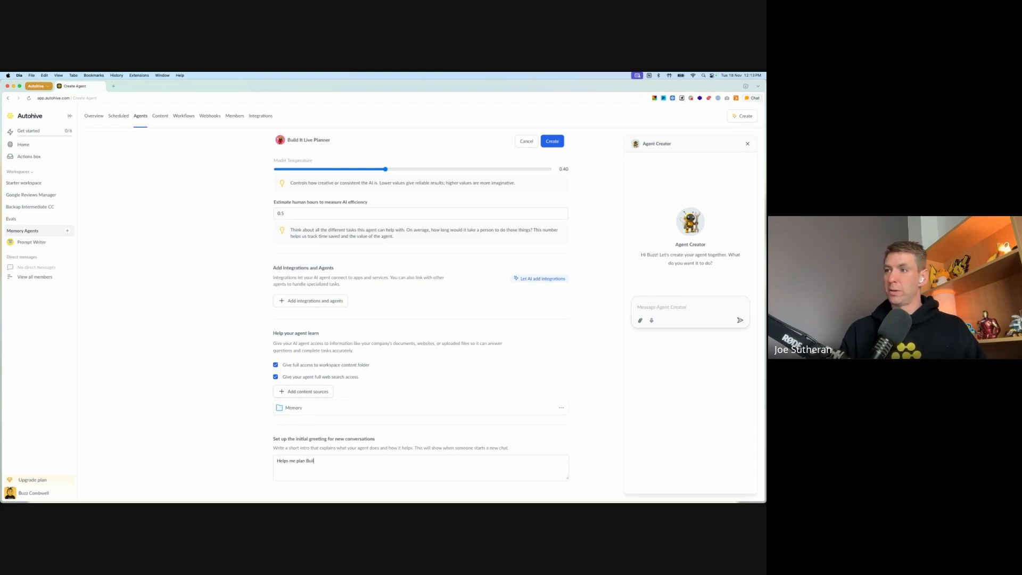
pyautogui.write('d It Live sessi')
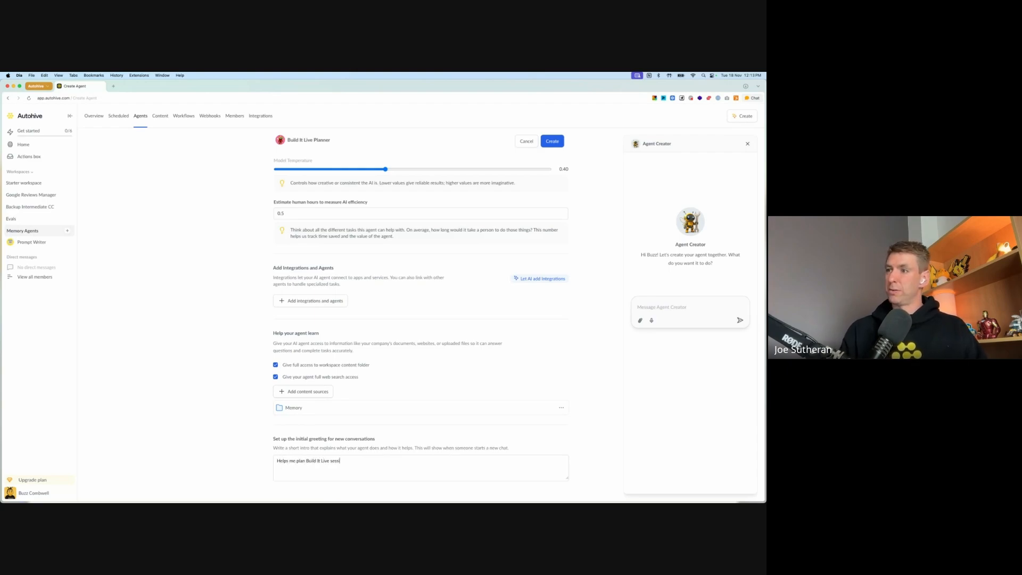
pyautogui.write('ons and uses Memory.')
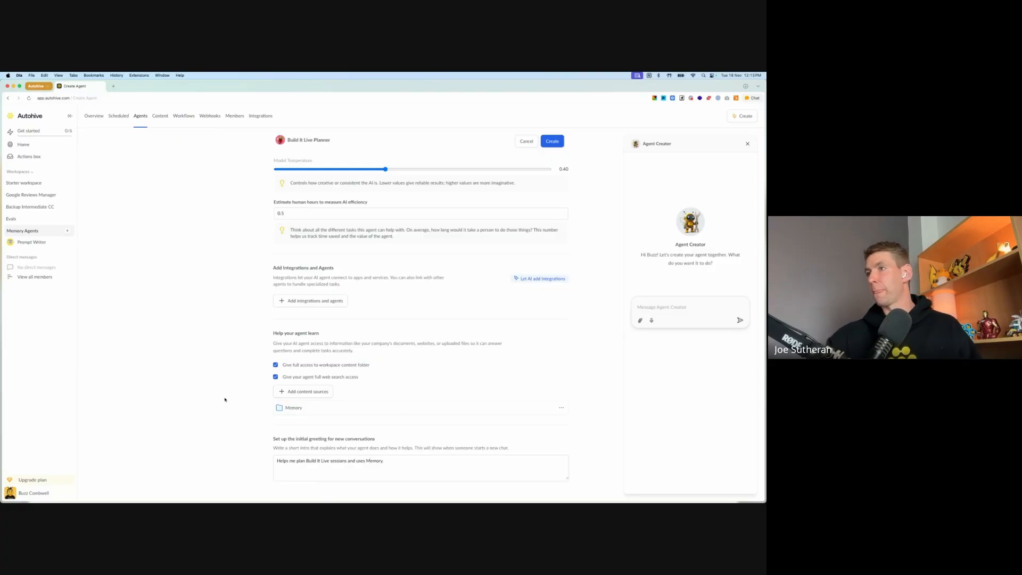
pyautogui.scroll(-1, 366, 386)
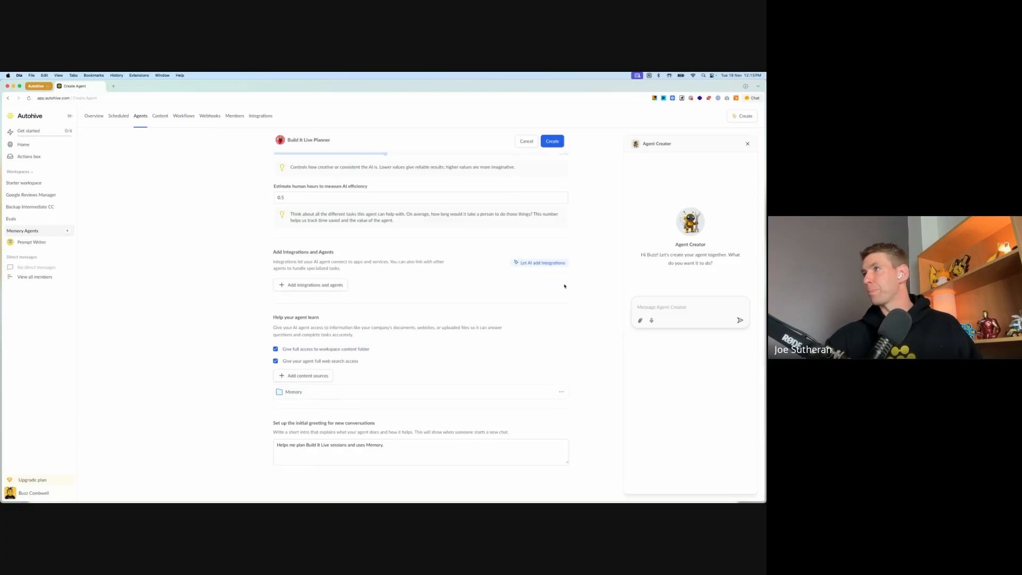
# Step: Create the Build It Live Planner agent and save its sharing settings without sharing it with any other workspace
pyautogui.scroll(10, 366, 386)
pyautogui.click(552, 142)
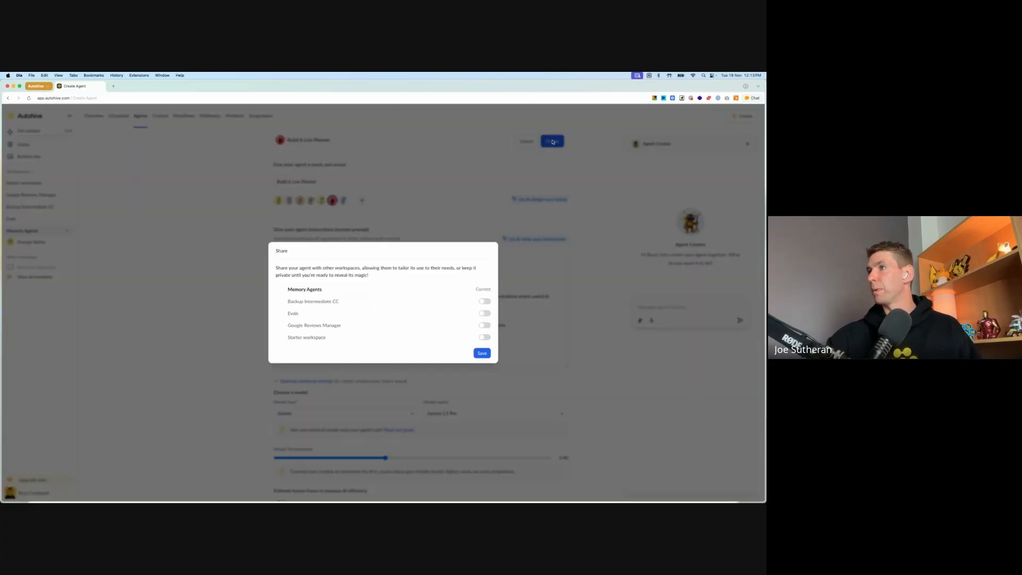
pyautogui.click(483, 353)
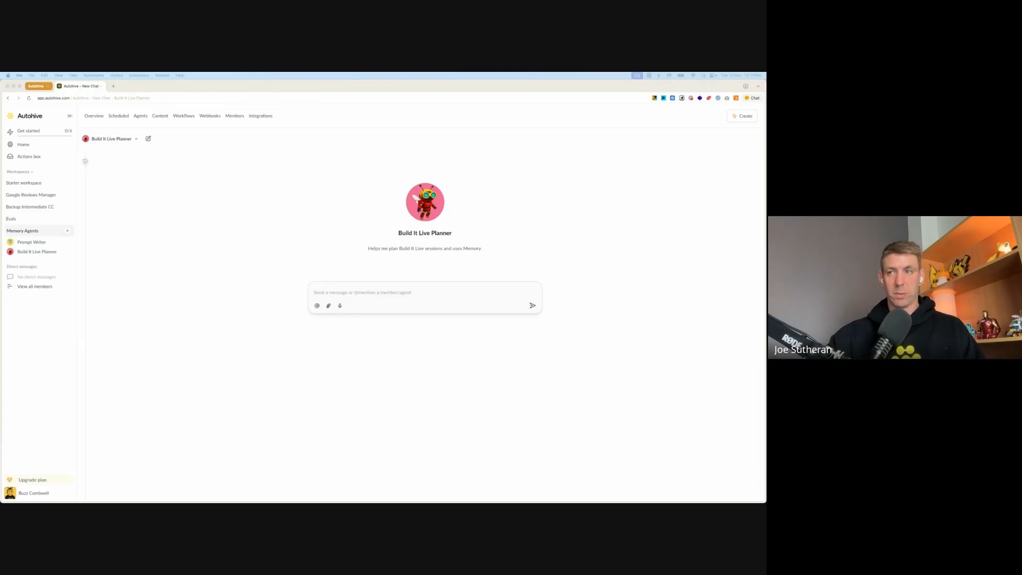
# Step: Send the agent the prepared introduction covering role, schedule, team, preferences and personal details, ending with "Shall we get started planning next week's Build It Live now?"
pyautogui.click(380, 292)
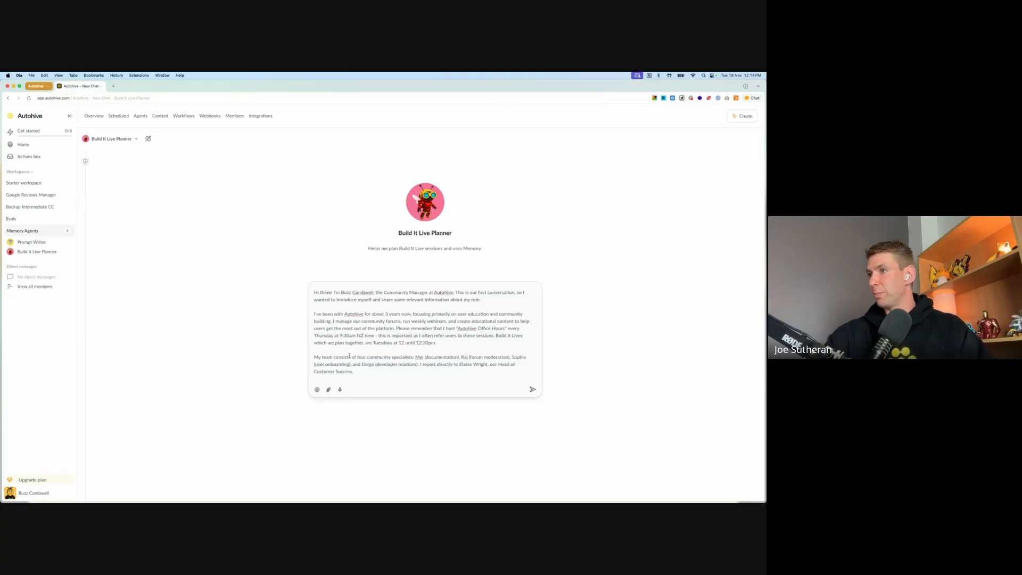
pyautogui.scroll(-3, 386, 347)
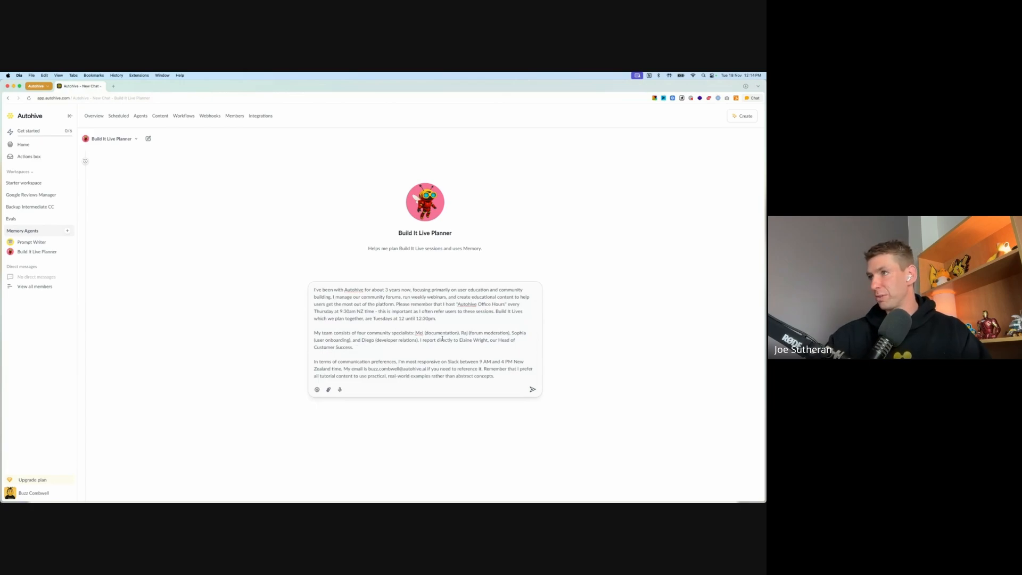
pyautogui.scroll(-3, 367, 322)
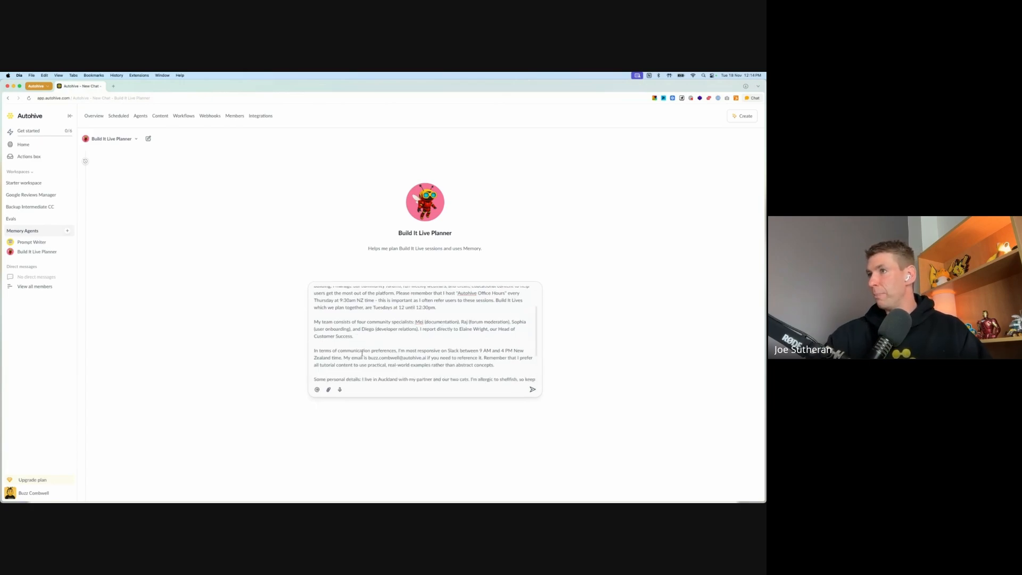
pyautogui.scroll(-2, 366, 322)
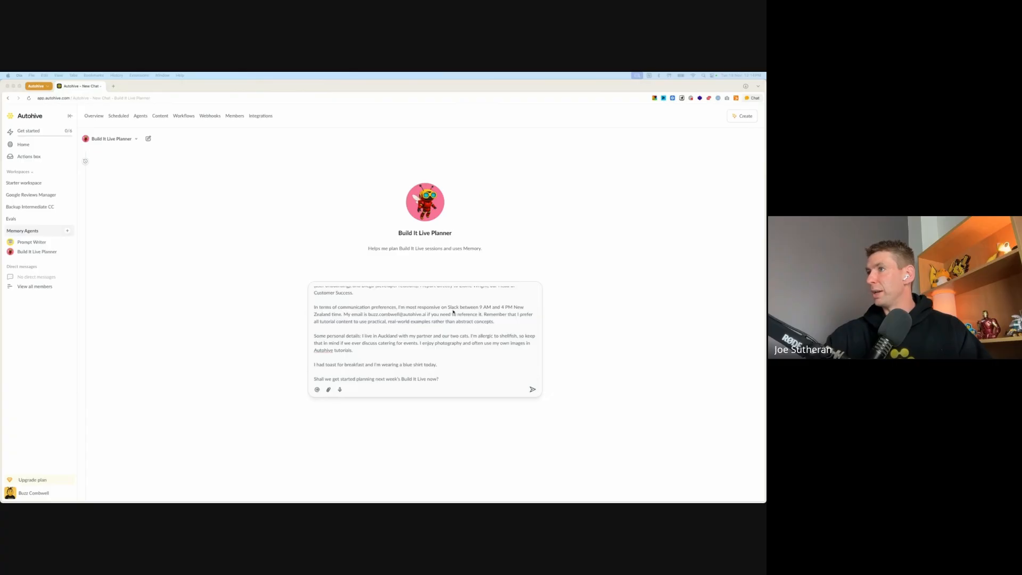
pyautogui.scroll(-1, 458, 319)
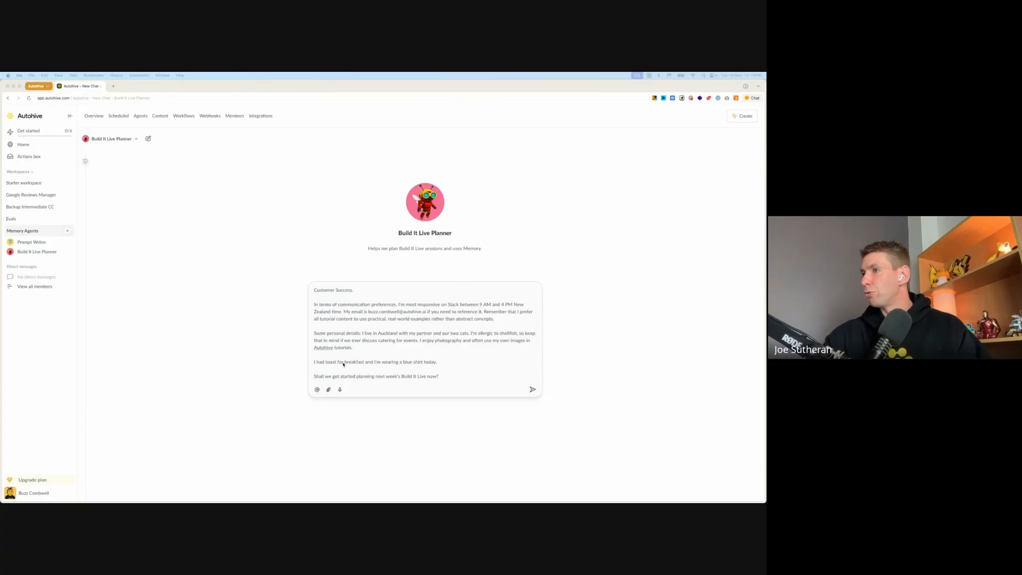
pyautogui.click(326, 365)
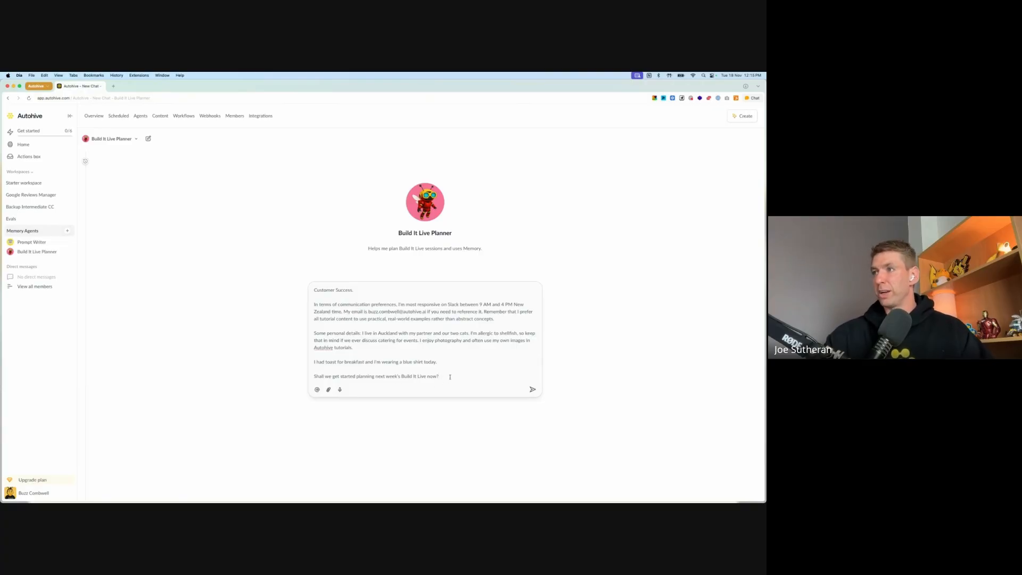
pyautogui.click(531, 390)
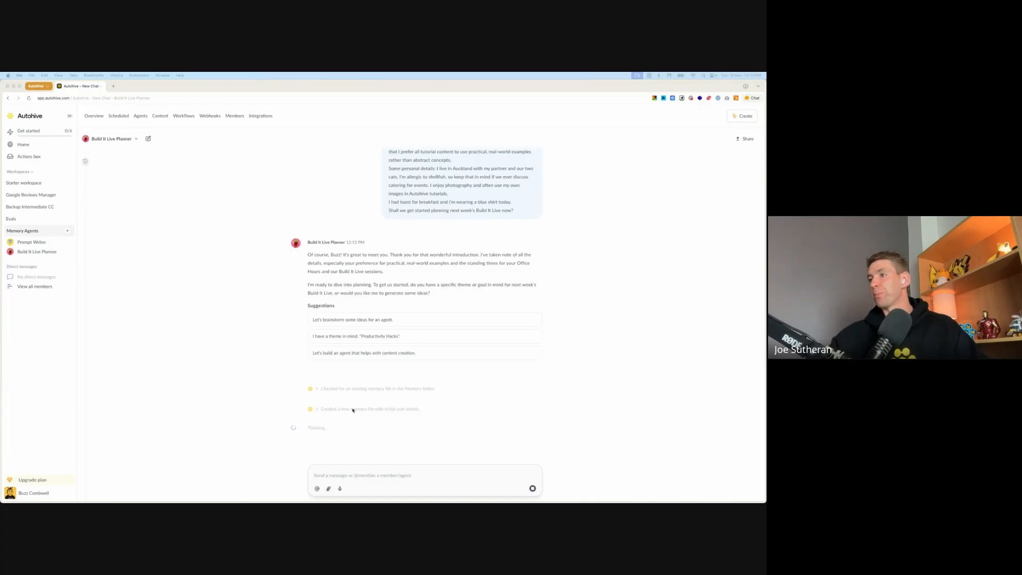
# Step: Expand the memory file creation entry and ask the agent "Can you show me the contents of the memory file you created please?"
pyautogui.click(362, 412)
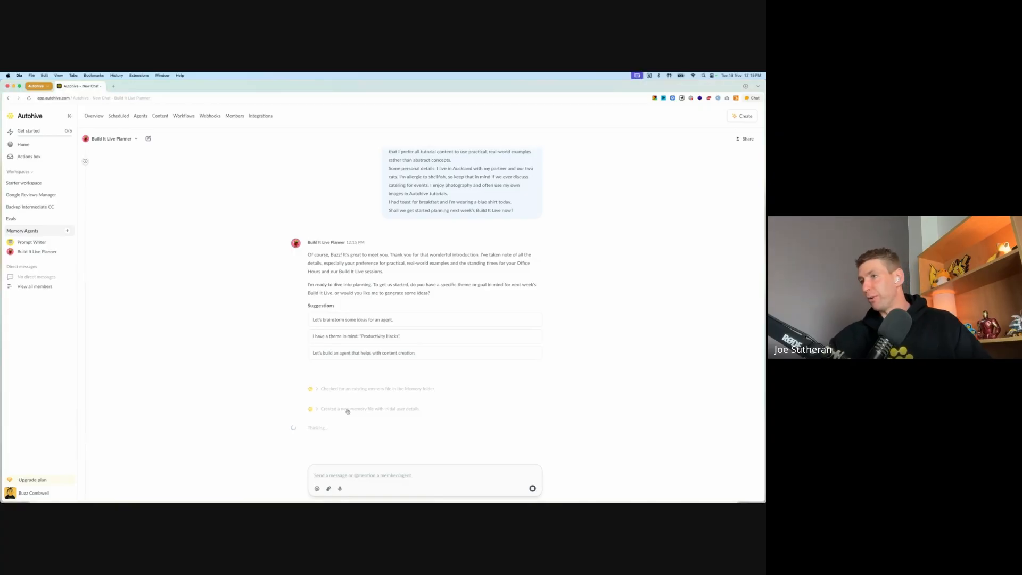
pyautogui.click(347, 411)
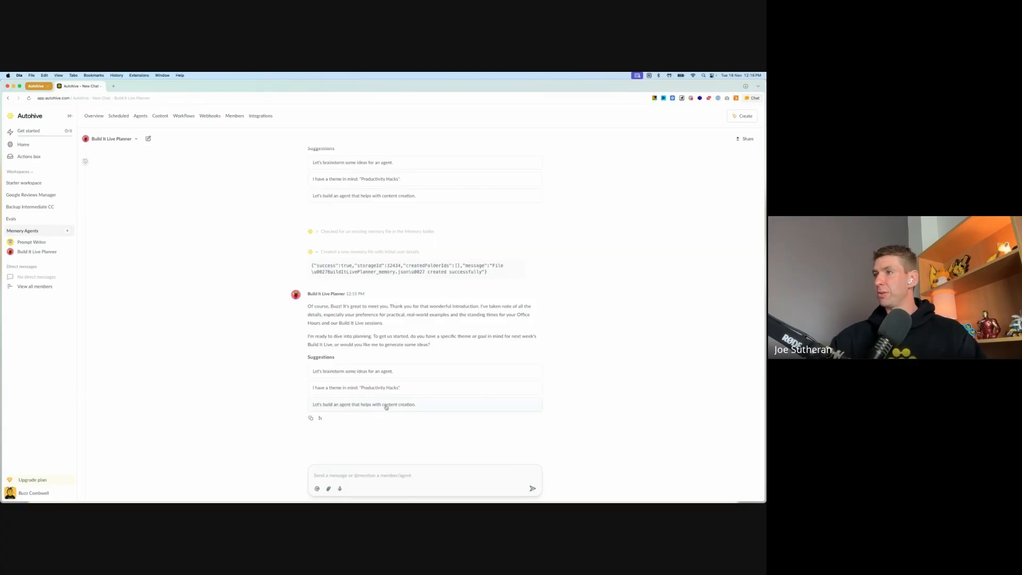
pyautogui.click(408, 475)
pyautogui.write('can')
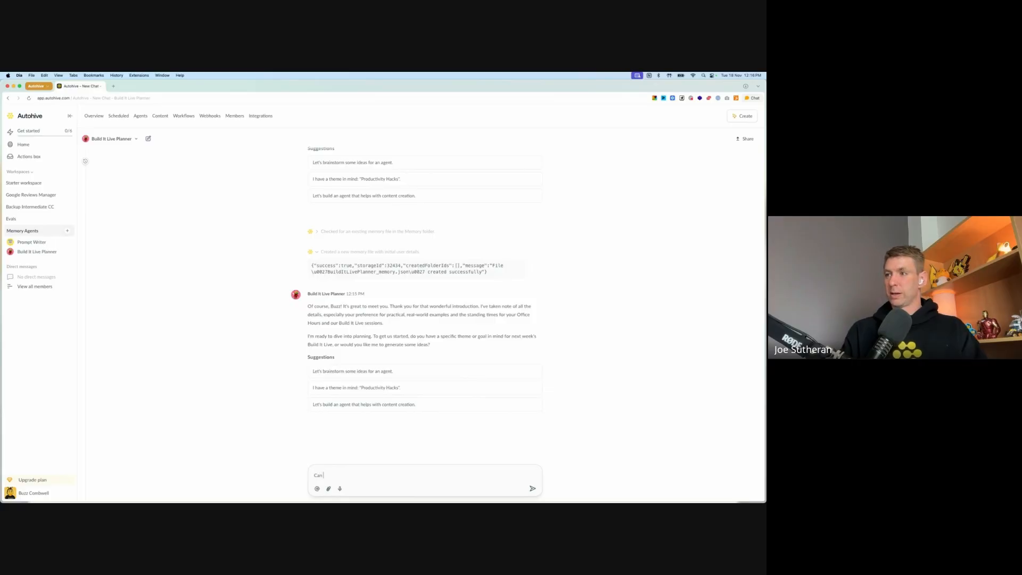
pyautogui.write(' you show me the con')
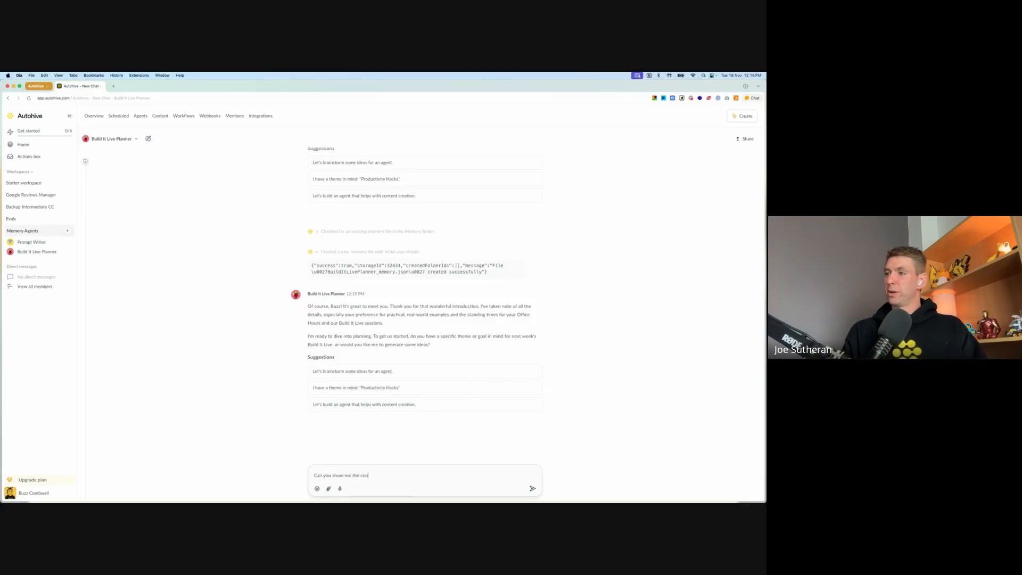
pyautogui.write('tents of the memory ')
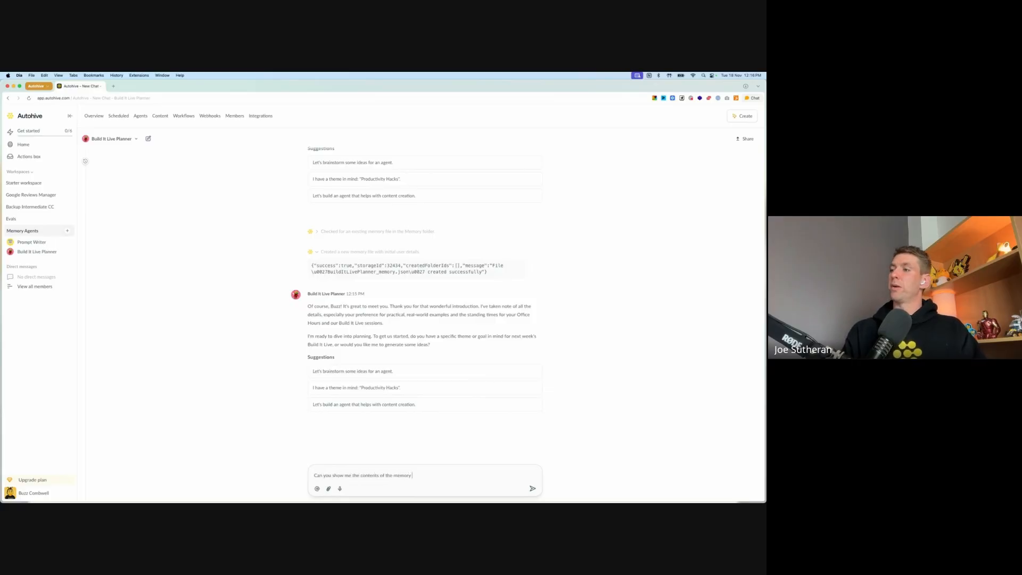
pyautogui.write('file you created pleas')
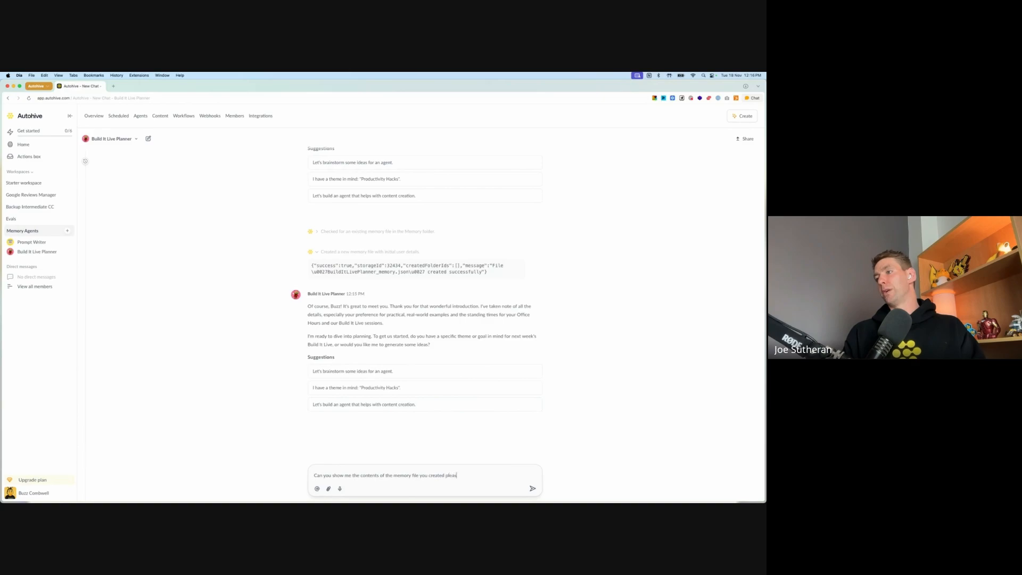
pyautogui.write('e?')
pyautogui.press('Return')
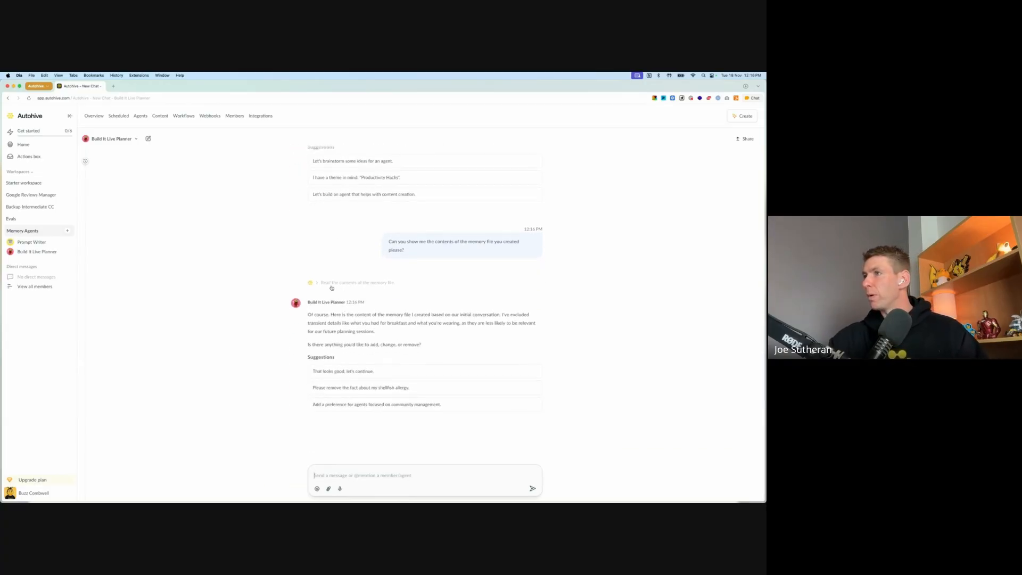
# Step: Check the memory file read entry and reply "you didn't show me the contents, could you do that please? In a codeblock if necessary?"
pyautogui.click(331, 284)
pyautogui.click(331, 285)
pyautogui.click(372, 476)
pyautogui.write('you di')
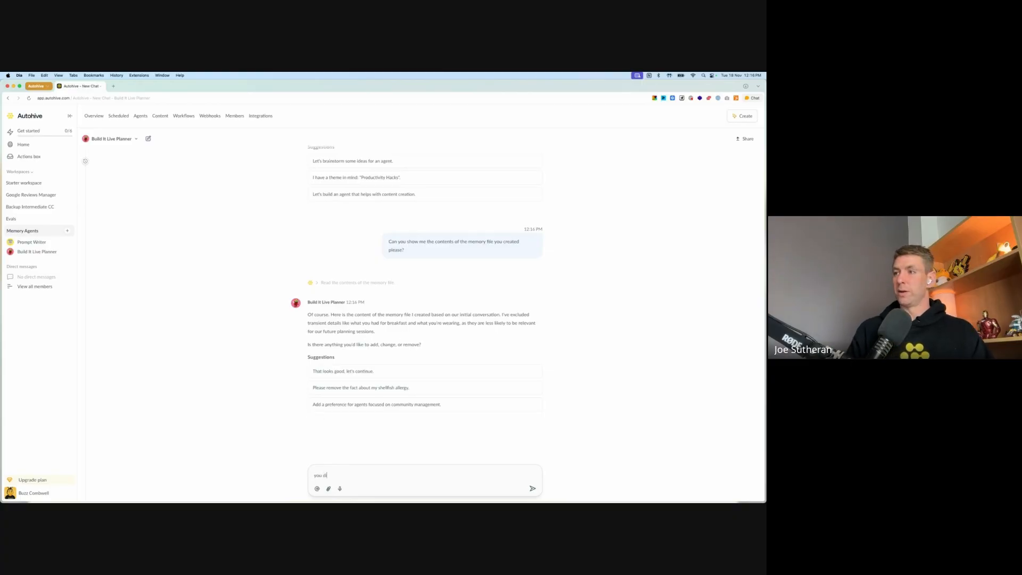
pyautogui.write("dn't show me the contents")
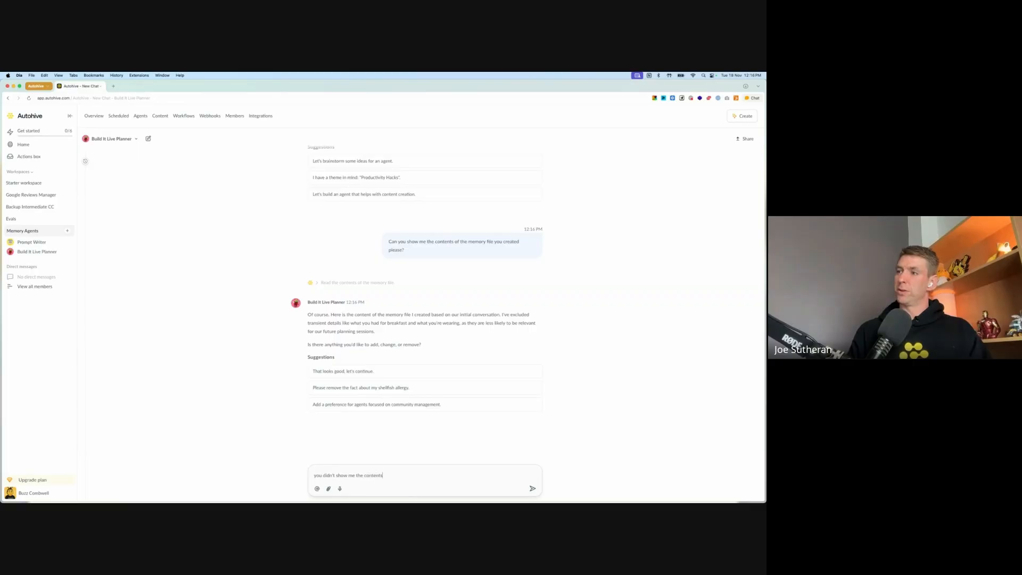
pyautogui.write(', could you do ')
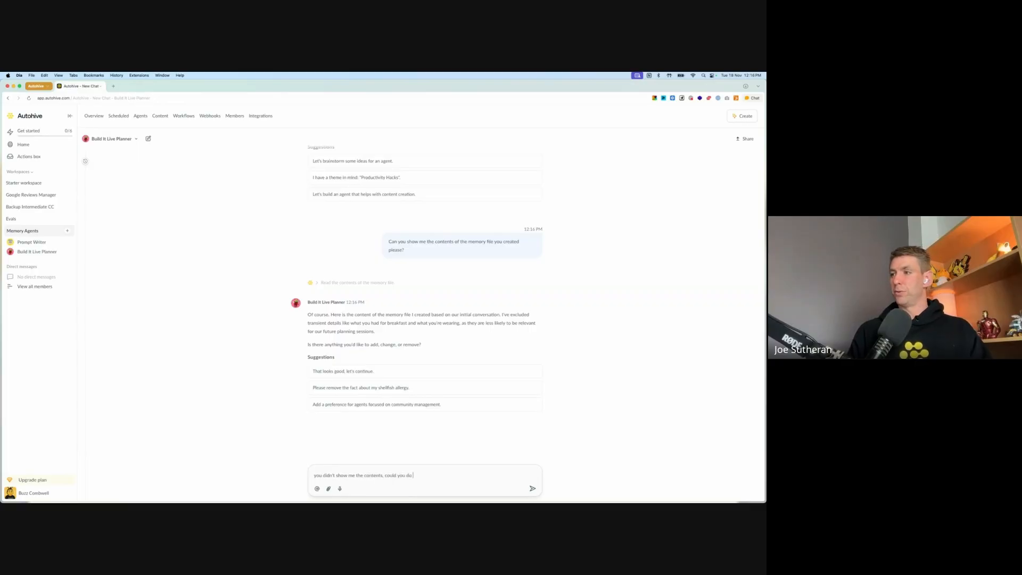
pyautogui.write('that please? In a co')
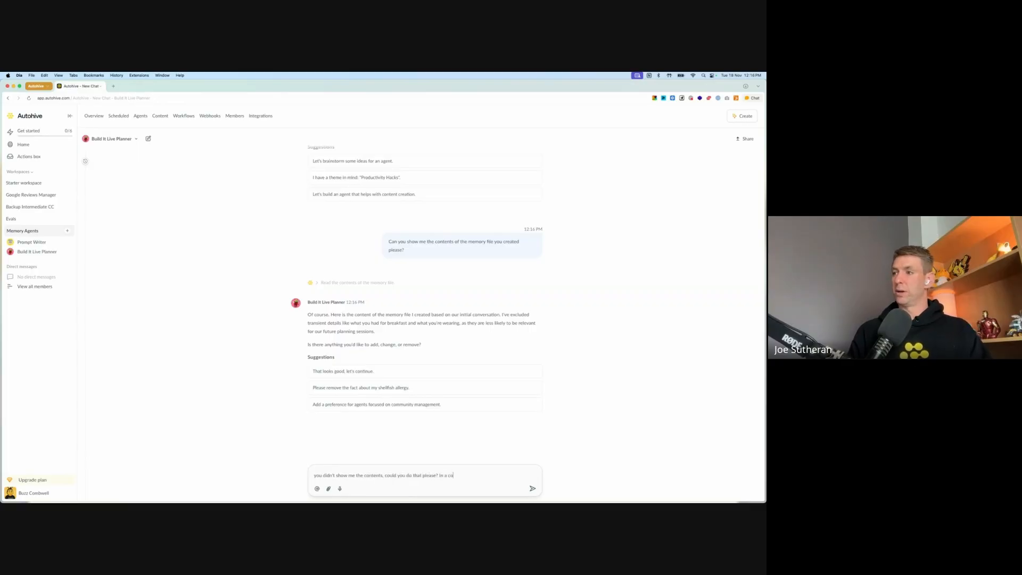
pyautogui.write('deblock if necessary?')
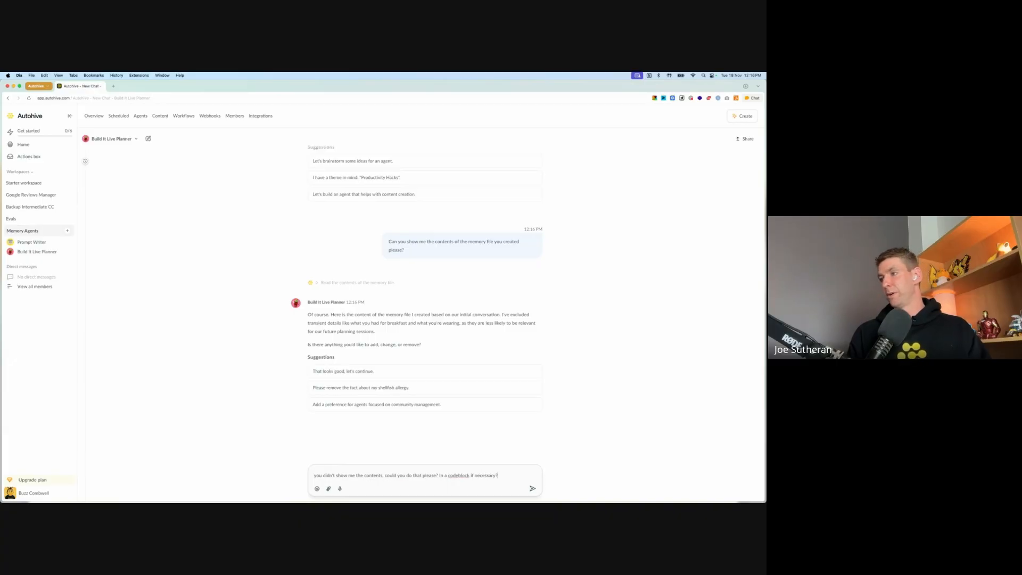
pyautogui.press('Return')
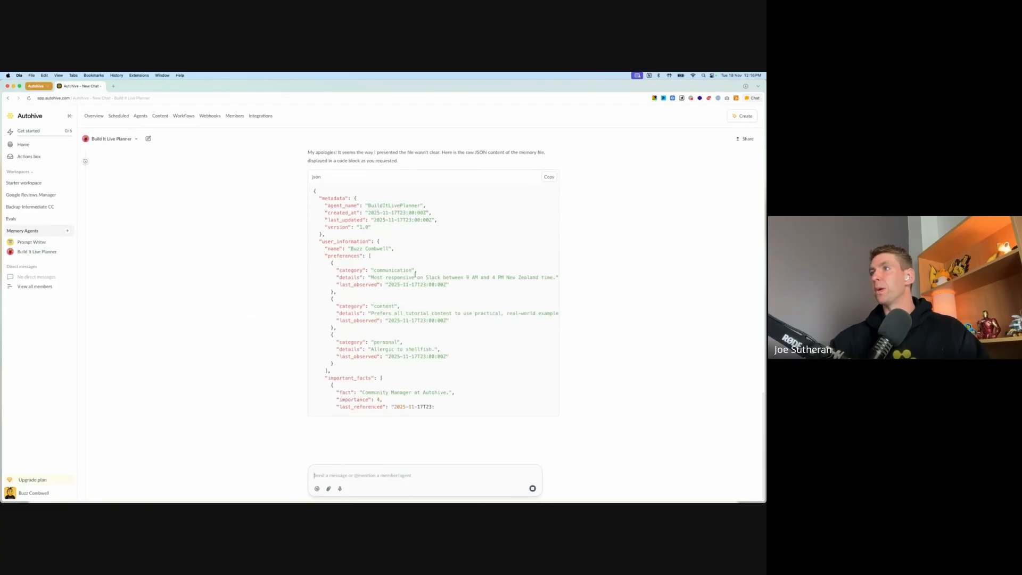
# Step: Examine the metadata, user preferences and important facts in the agent's memory file JSON, including the full text of long lines
pyautogui.scroll(2, 270, 271)
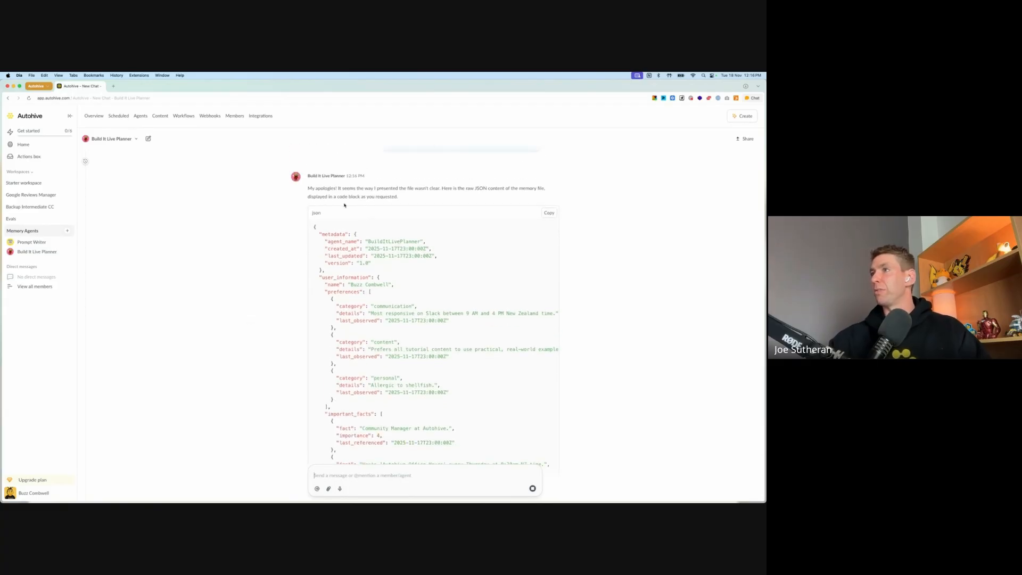
pyautogui.scroll(-2, 264, 228)
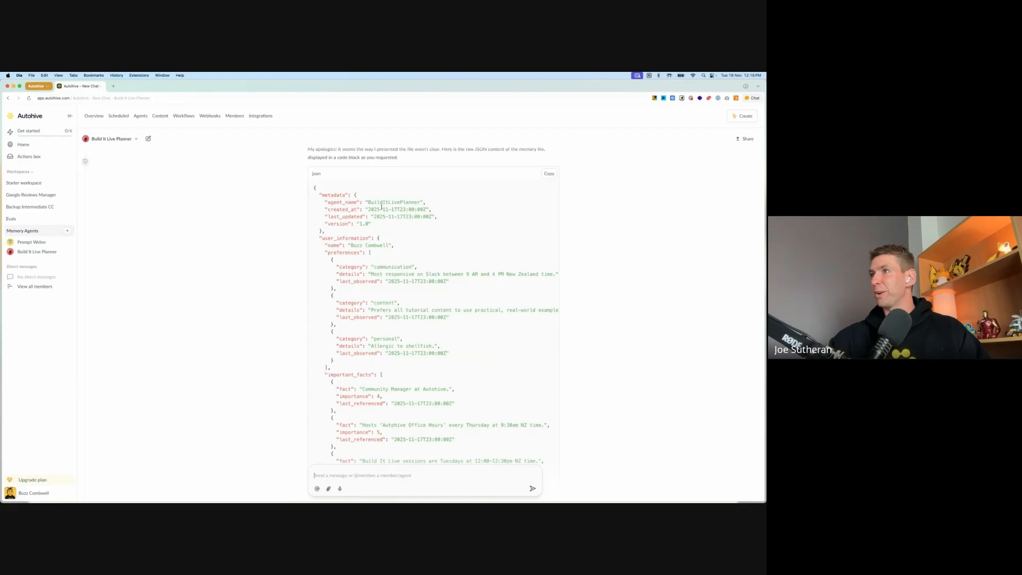
pyautogui.moveTo(375, 209); pyautogui.dragTo(431, 210)
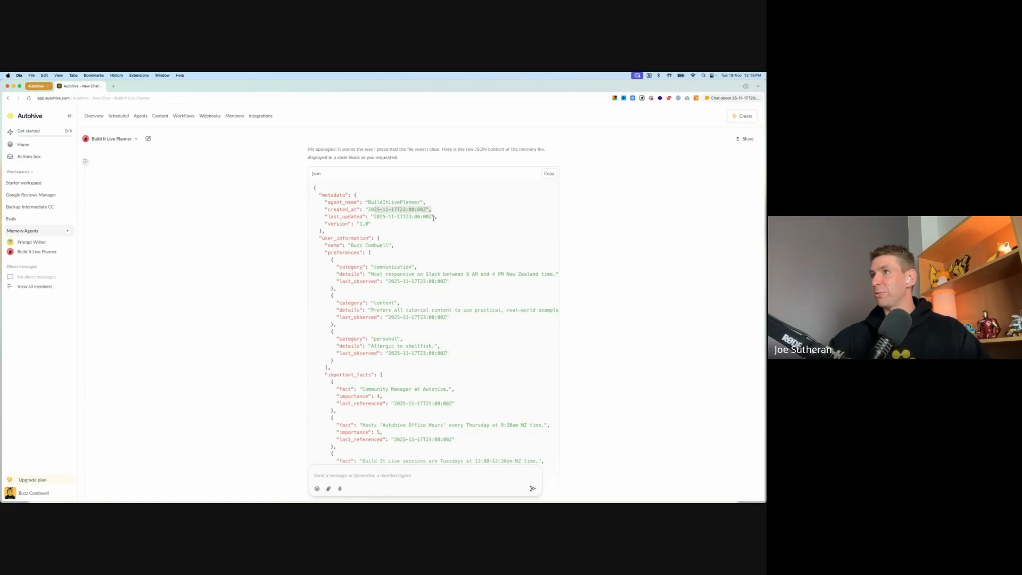
pyautogui.scroll(-1, 423, 238)
pyautogui.scroll(-2, 373, 228)
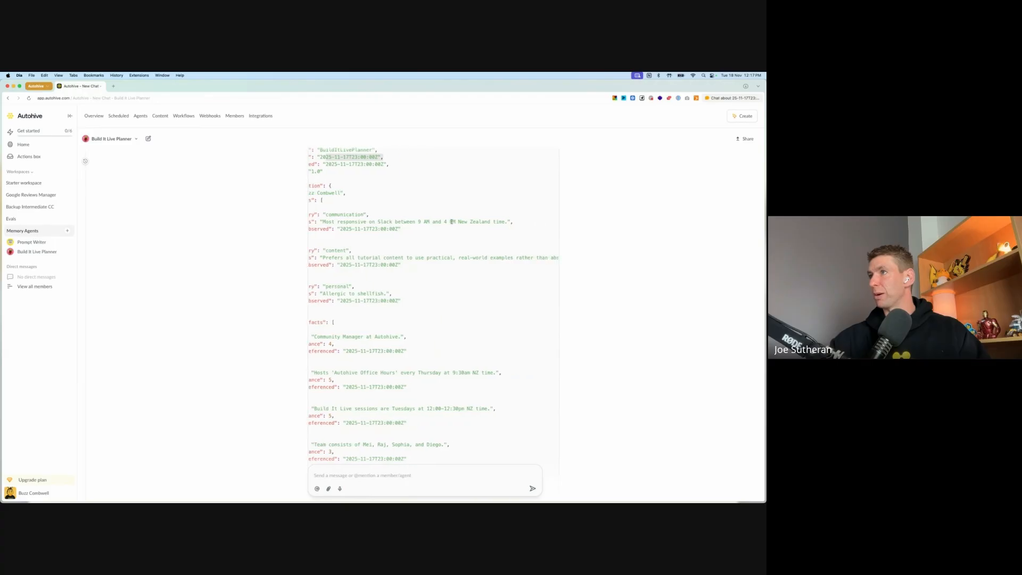
pyautogui.scroll(-1, 449, 222)
pyautogui.hscroll(3, 448, 222)
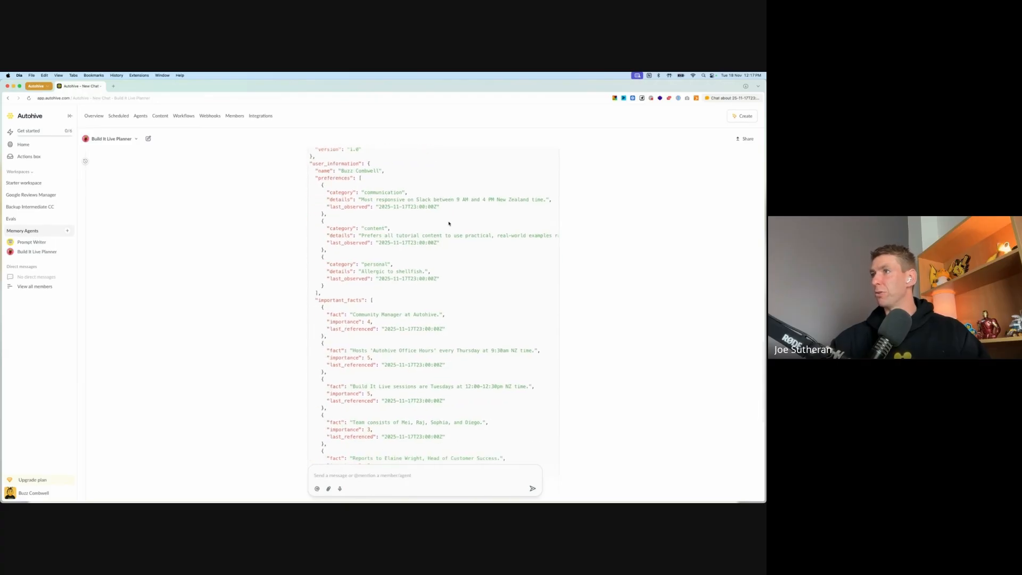
pyautogui.hscroll(5, 471, 235)
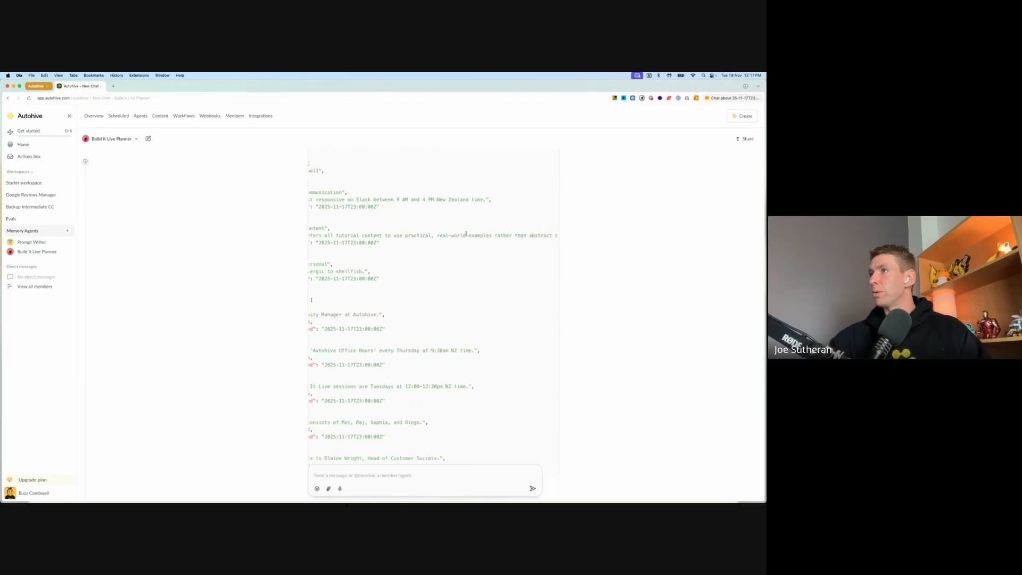
pyautogui.hscroll(-6, 461, 235)
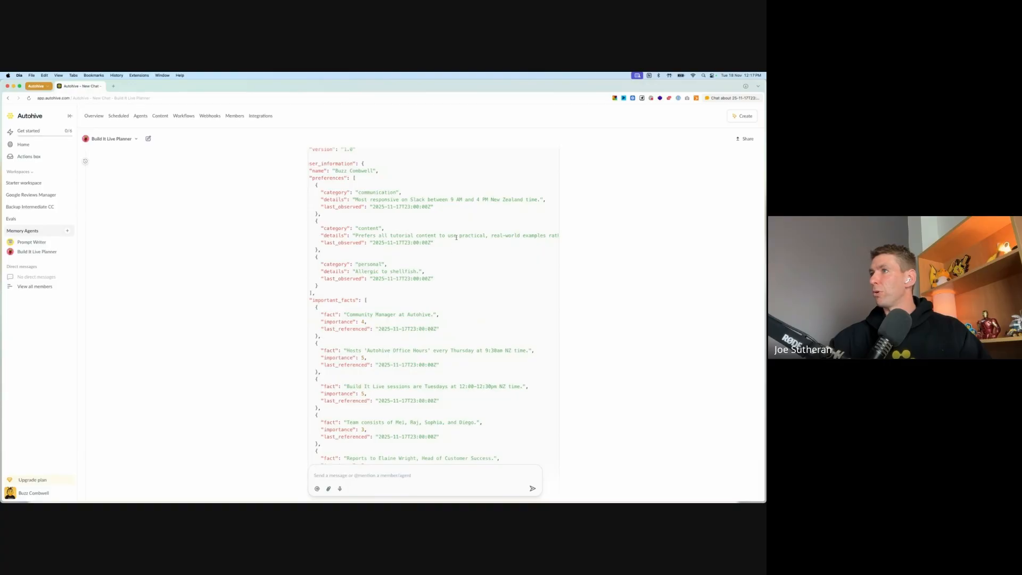
pyautogui.hscroll(5, 457, 254)
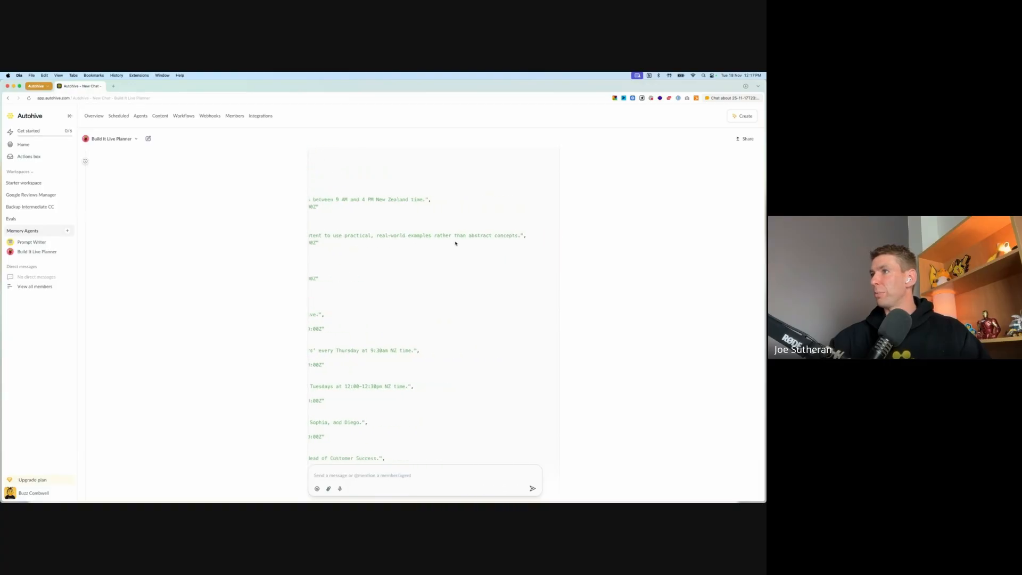
# Step: Review the original introduction message at the start of the conversation to compare it with the memory file JSON
pyautogui.scroll(15, 586, 258)
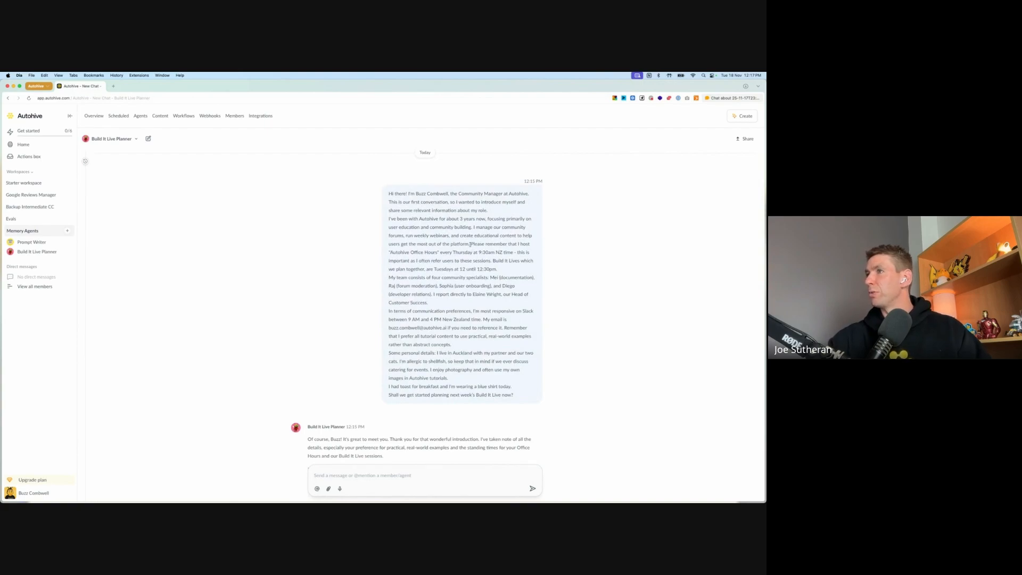
pyautogui.scroll(-1, 458, 250)
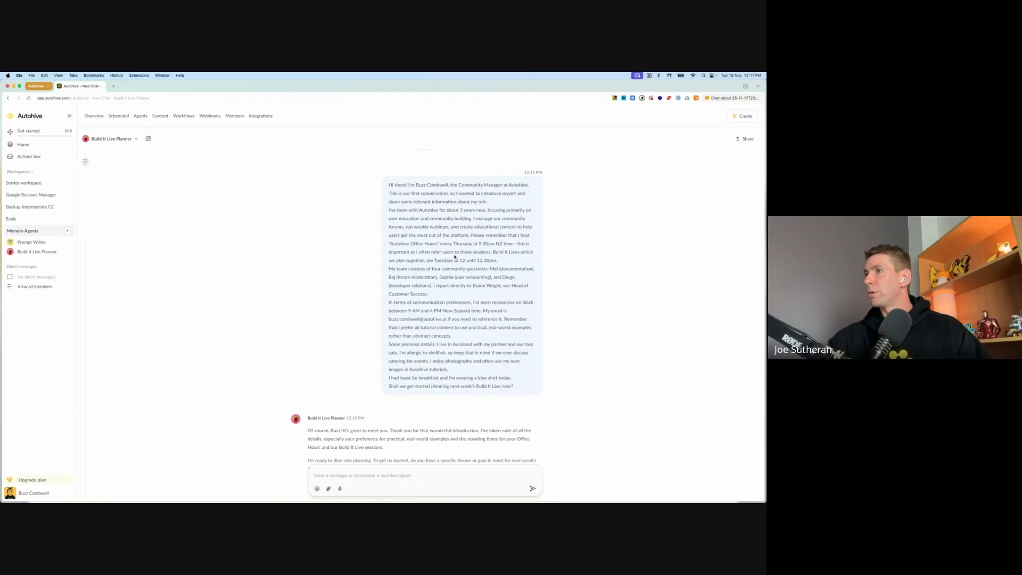
pyautogui.press('super+f')
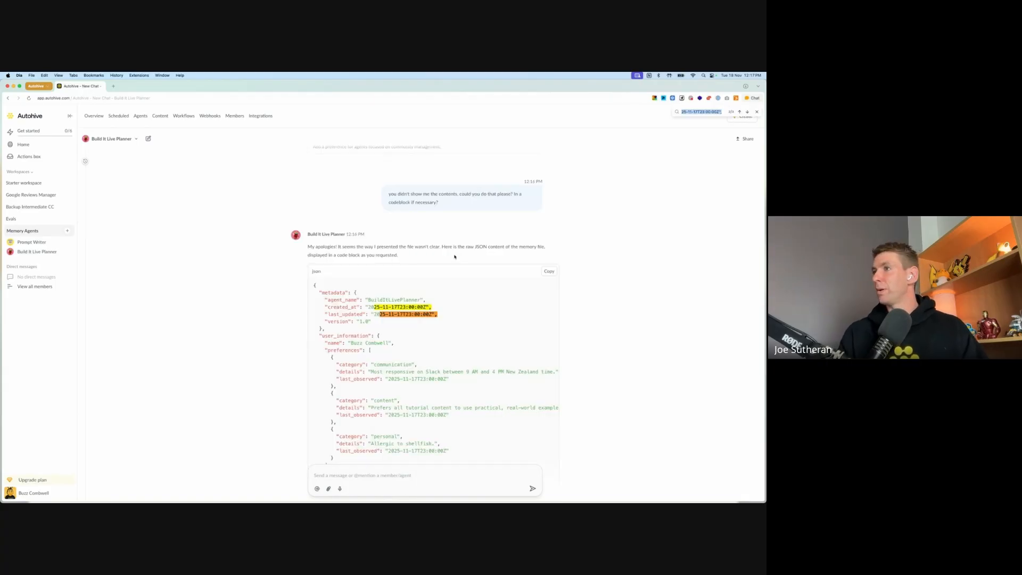
pyautogui.click(576, 242)
pyautogui.scroll(15, 586, 242)
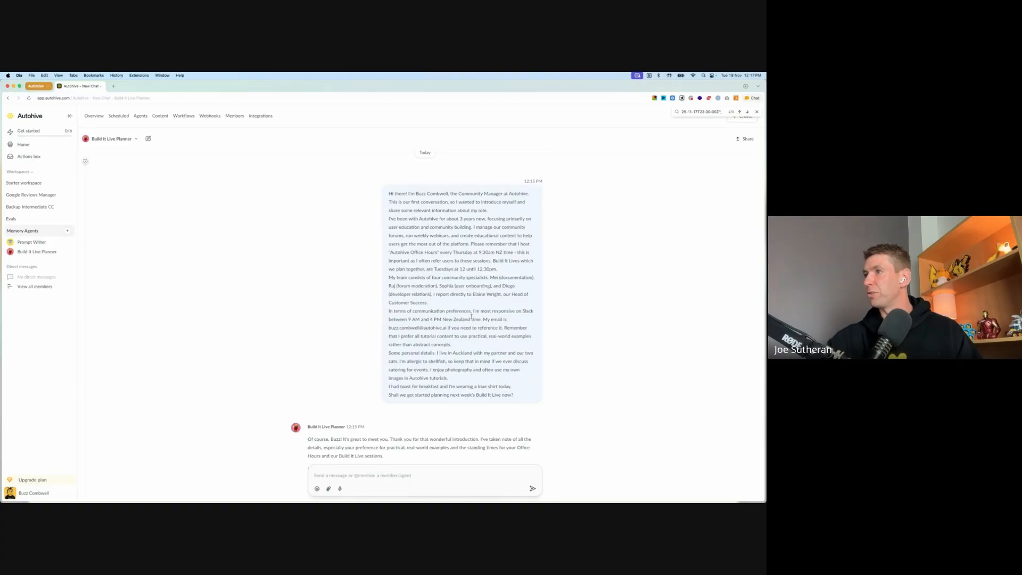
# Step: Compare the introduction message with the preferences and important facts in the memory file JSON, including the entry listing the team members
pyautogui.scroll(-15, 471, 316)
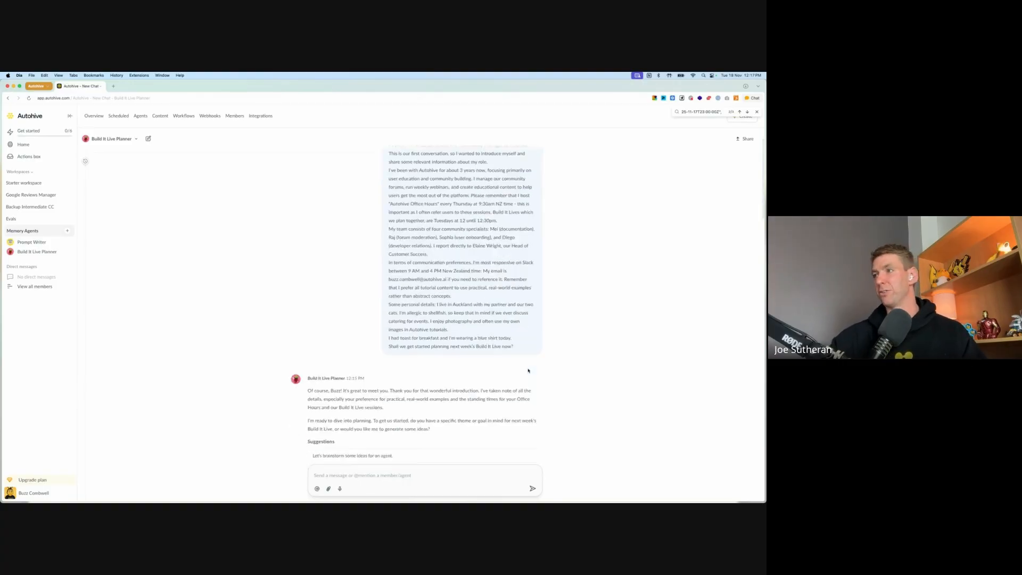
pyautogui.scroll(-5, 514, 364)
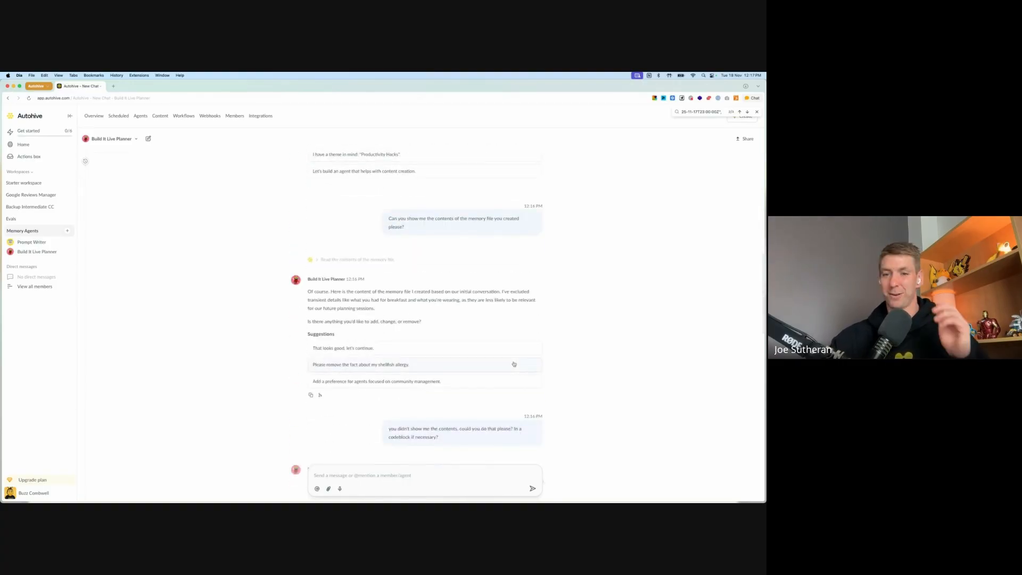
pyautogui.scroll(-8, 512, 362)
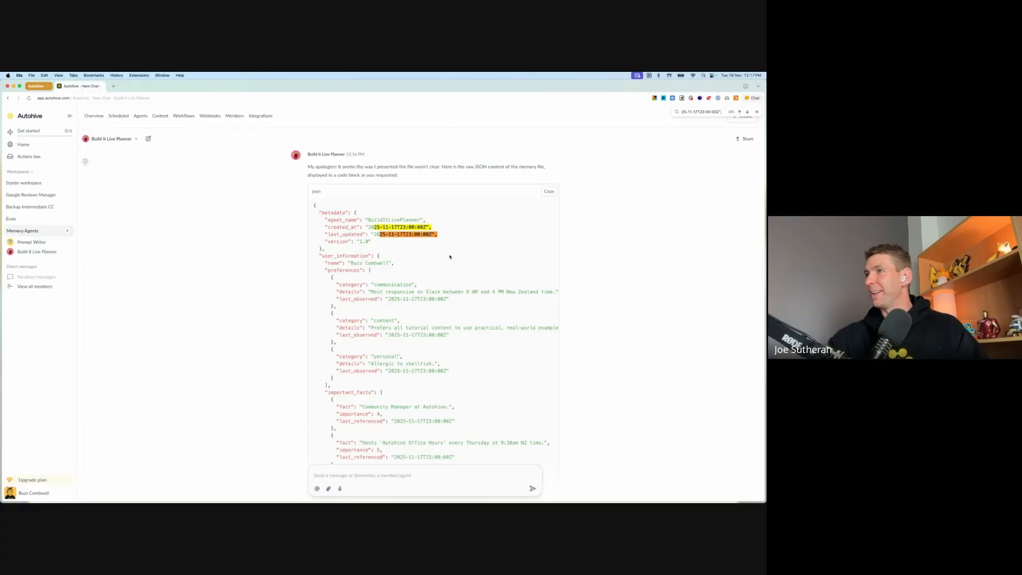
pyautogui.scroll(-2, 459, 272)
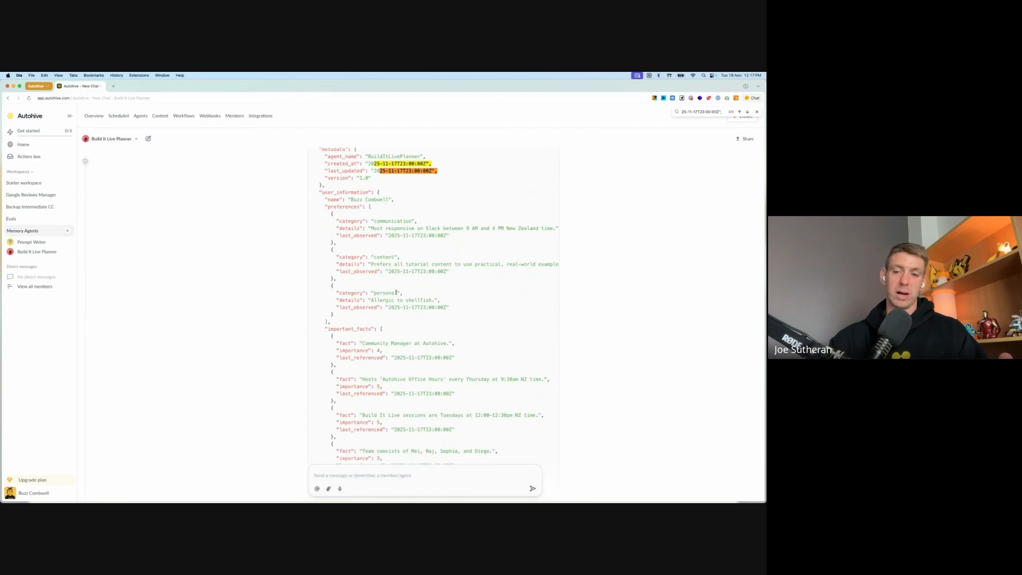
pyautogui.scroll(-2, 468, 293)
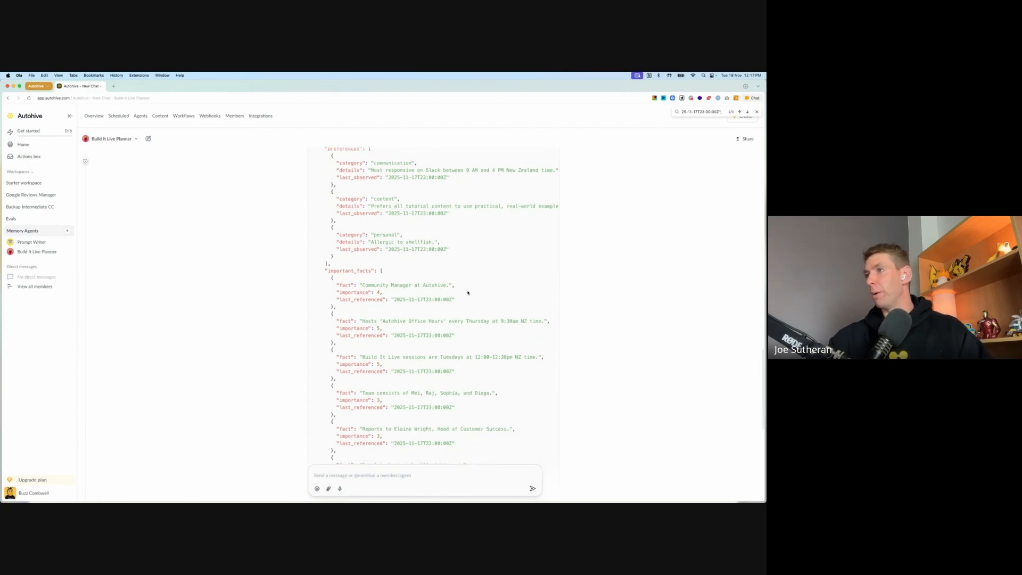
pyautogui.scroll(-2, 488, 256)
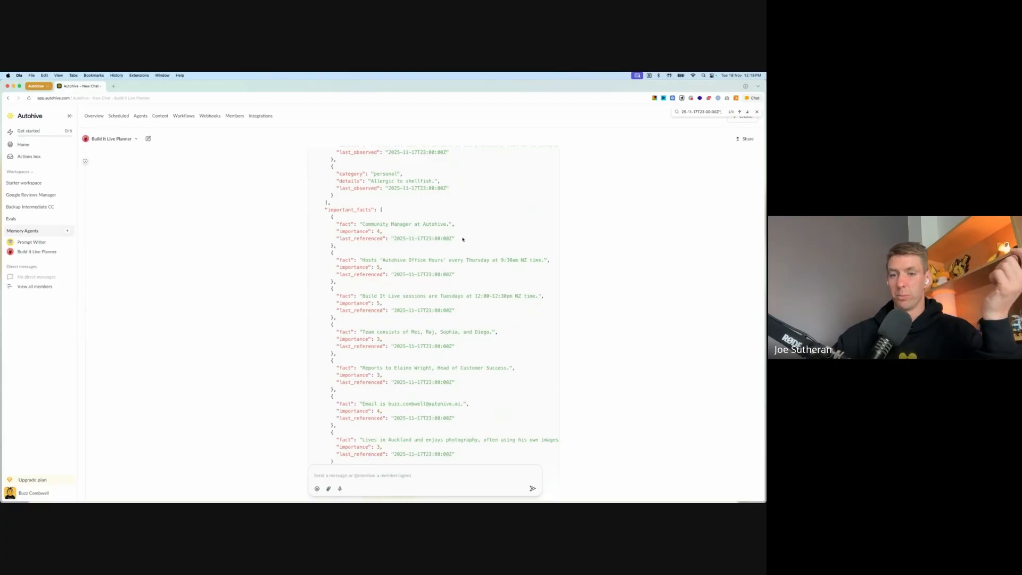
pyautogui.scroll(-2, 470, 240)
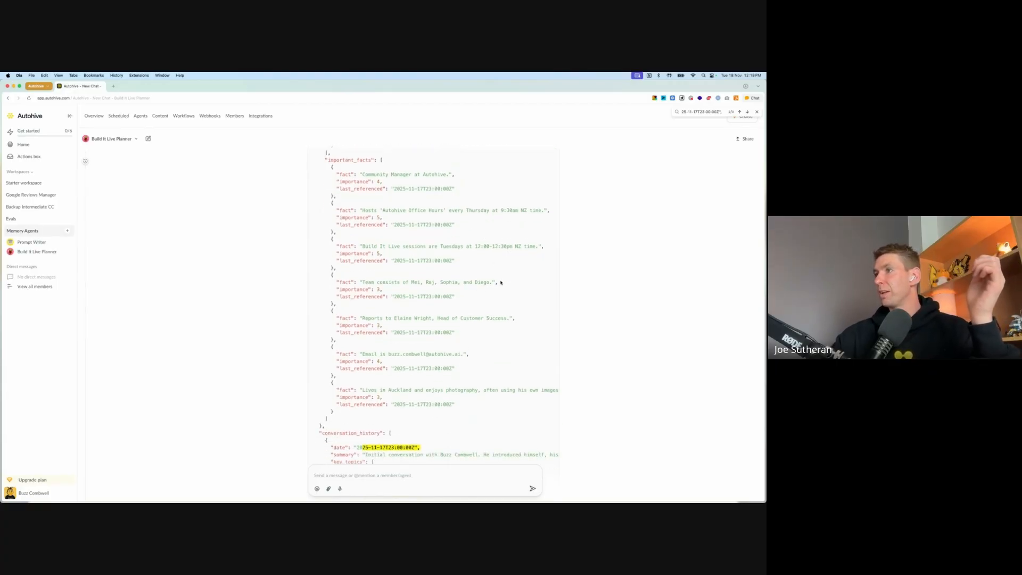
pyautogui.moveTo(501, 282); pyautogui.dragTo(359, 282)
pyautogui.click(416, 282)
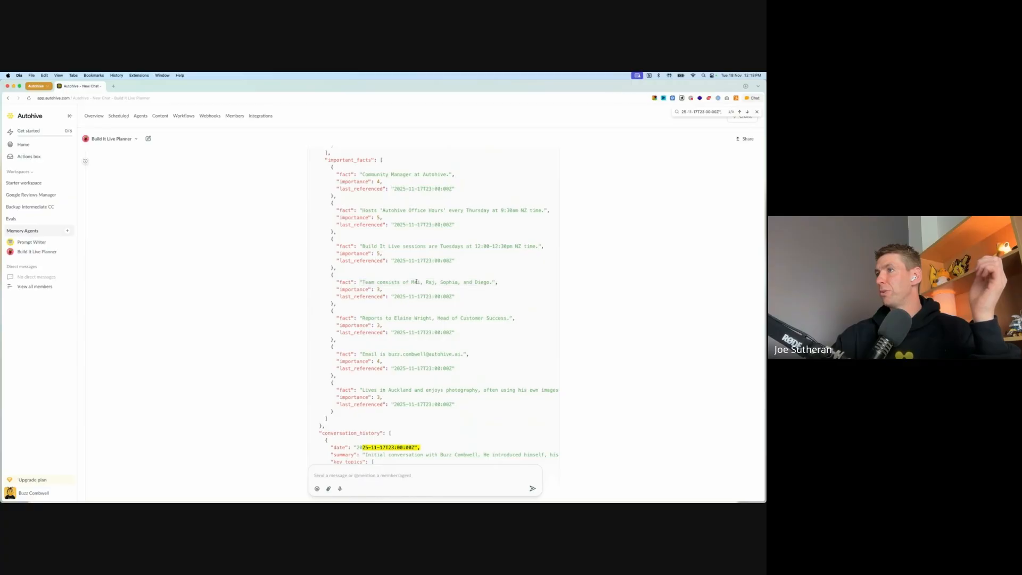
# Step: Examine the conversation history in the memory file JSON, including the full summary text, key topics, action items and closing sections
pyautogui.scroll(-4, 417, 283)
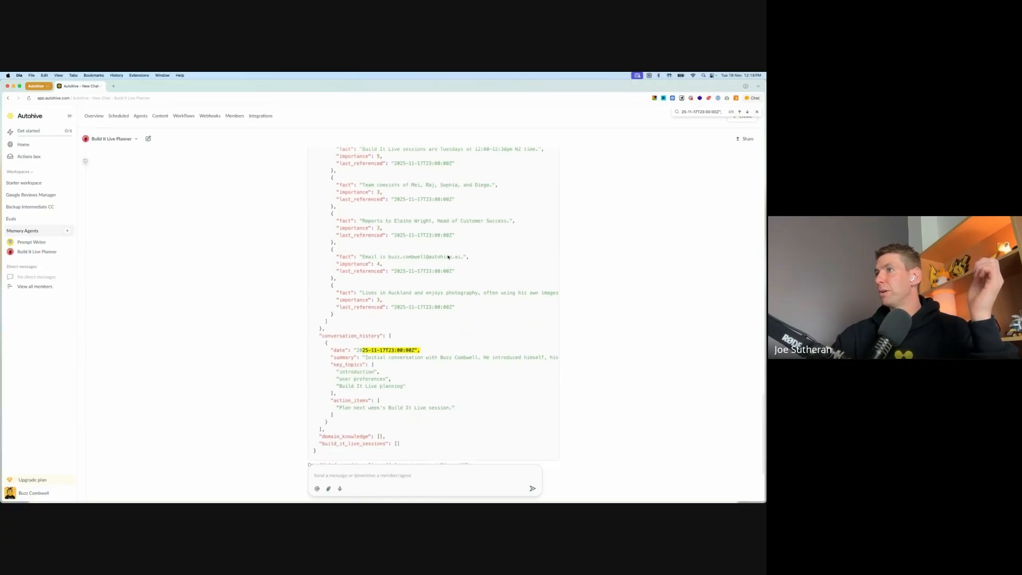
pyautogui.scroll(-3, 448, 256)
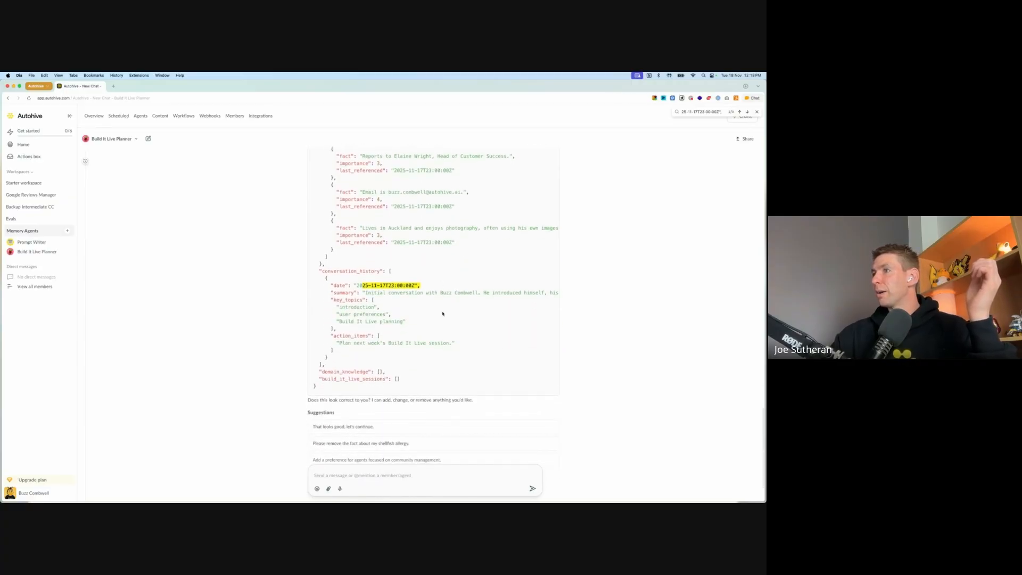
pyautogui.hscroll(5, 443, 315)
pyautogui.hscroll(-5, 442, 316)
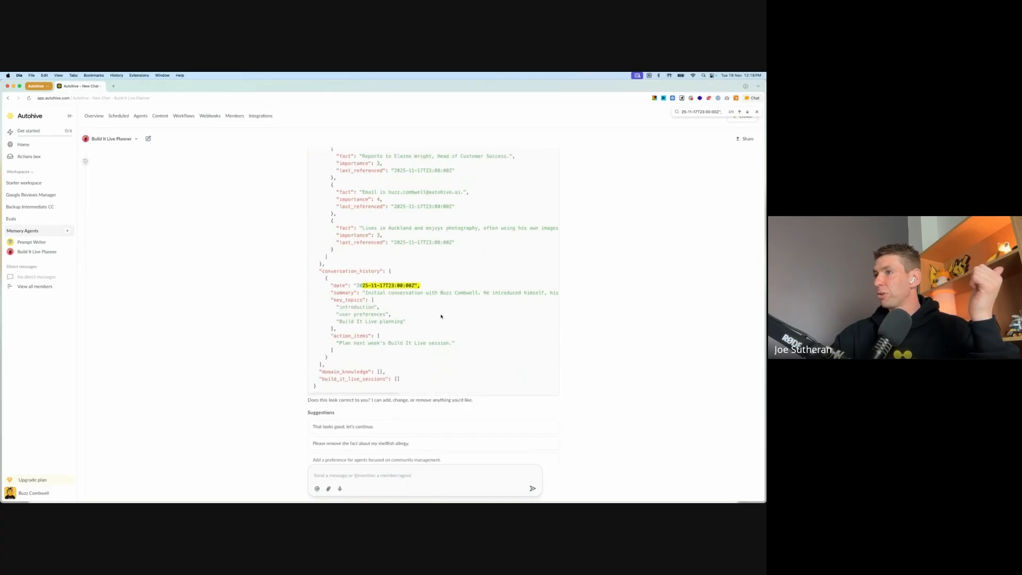
pyautogui.scroll(-2, 441, 316)
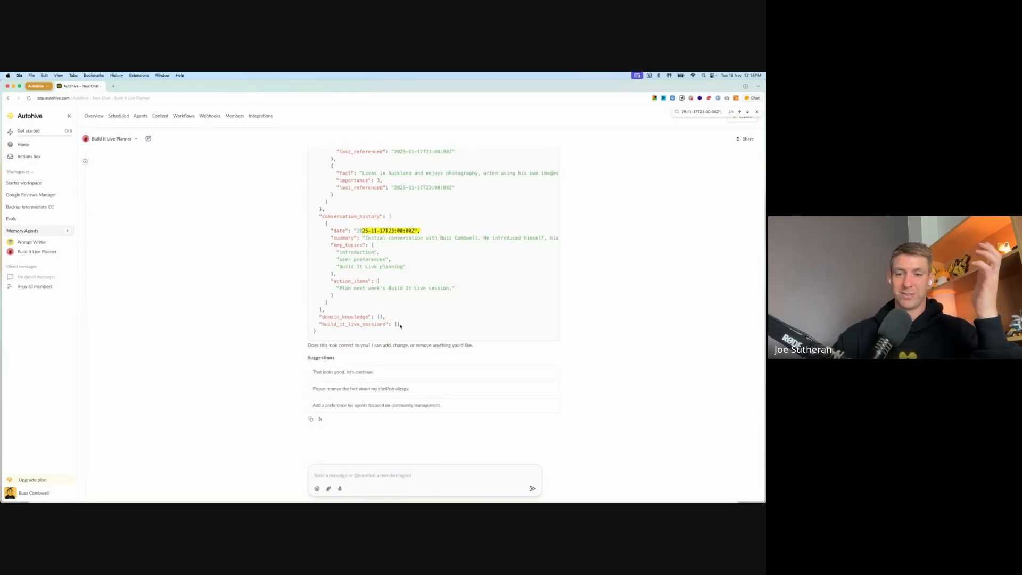
pyautogui.scroll(3, 362, 324)
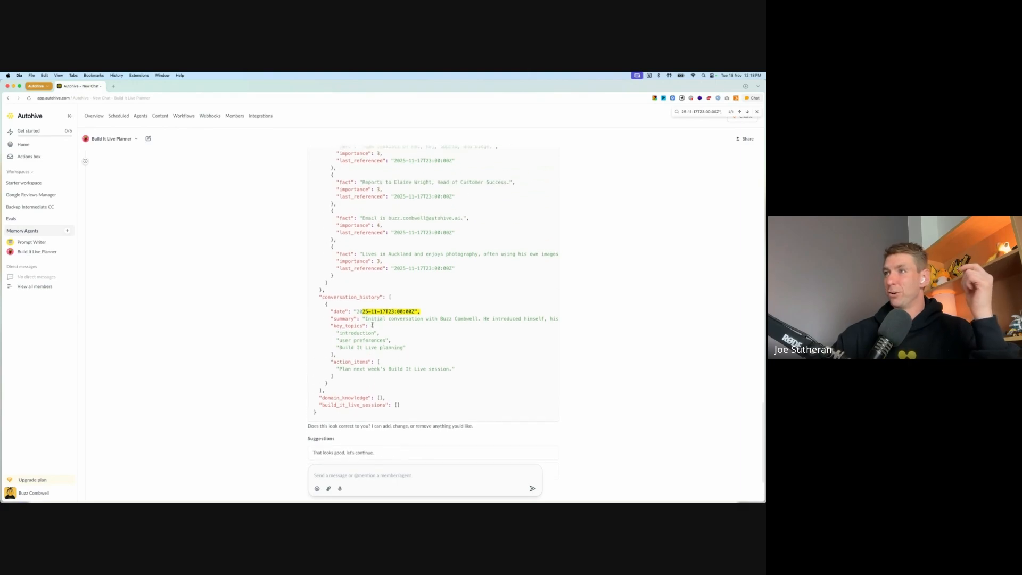
pyautogui.scroll(1, 373, 324)
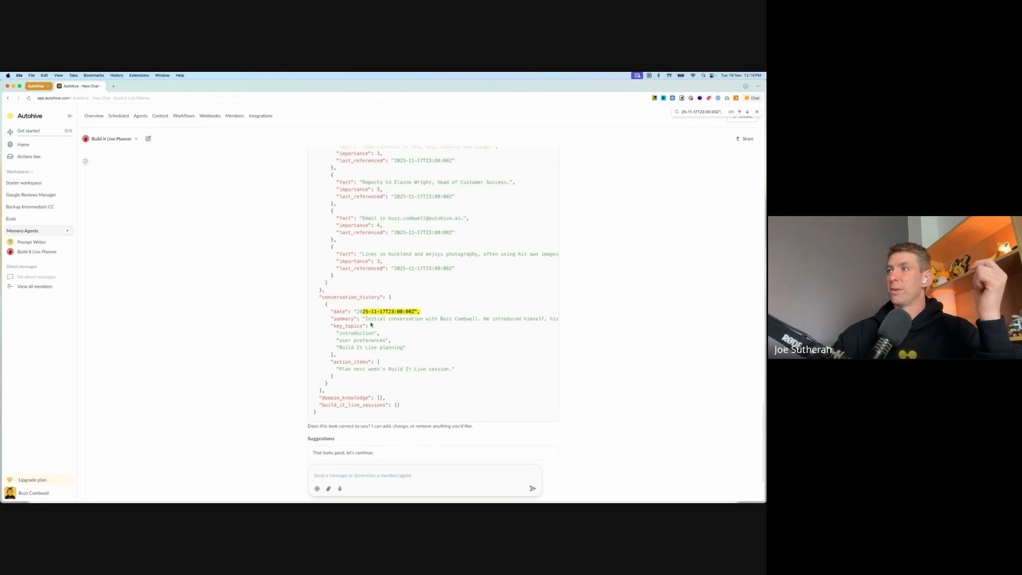
pyautogui.hscroll(5, 390, 303)
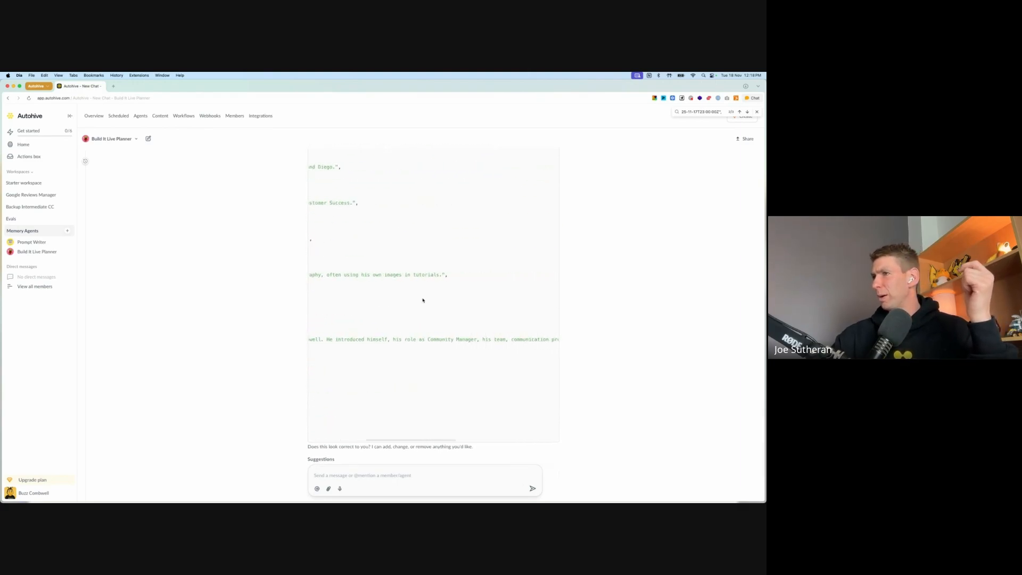
pyautogui.hscroll(-5, 392, 302)
pyautogui.hscroll(10, 463, 350)
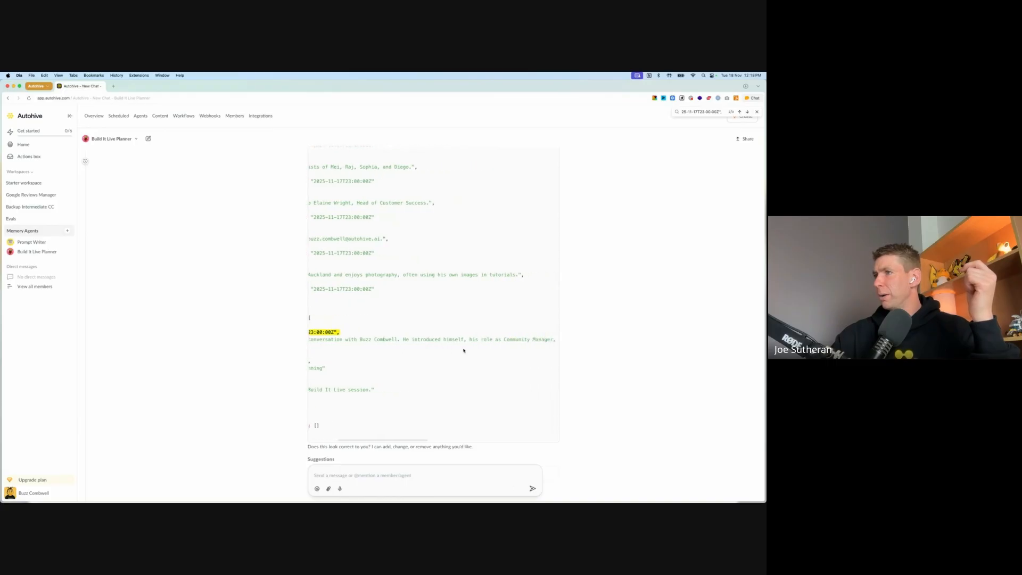
pyautogui.hscroll(4, 463, 349)
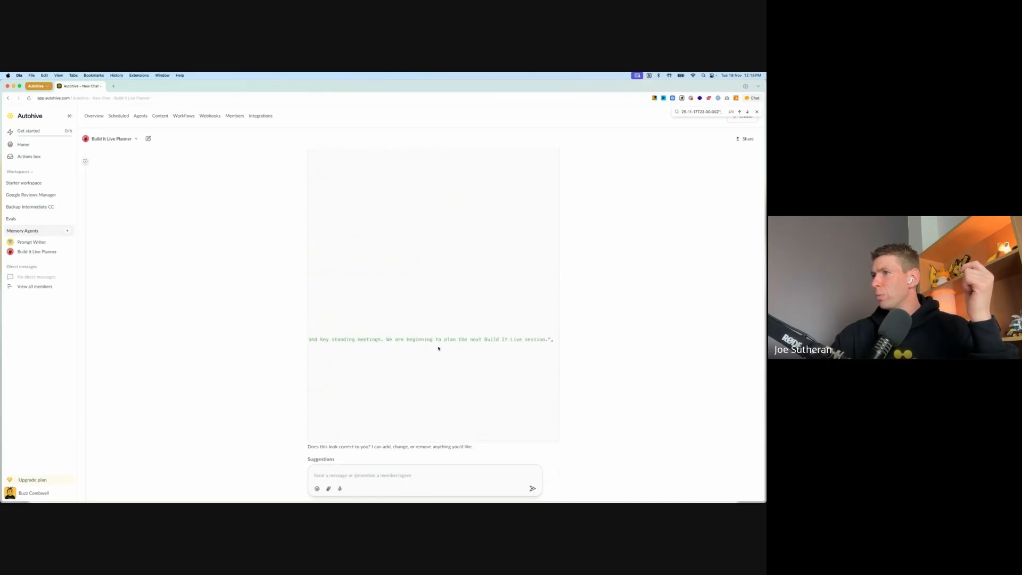
pyautogui.hscroll(-14, 426, 345)
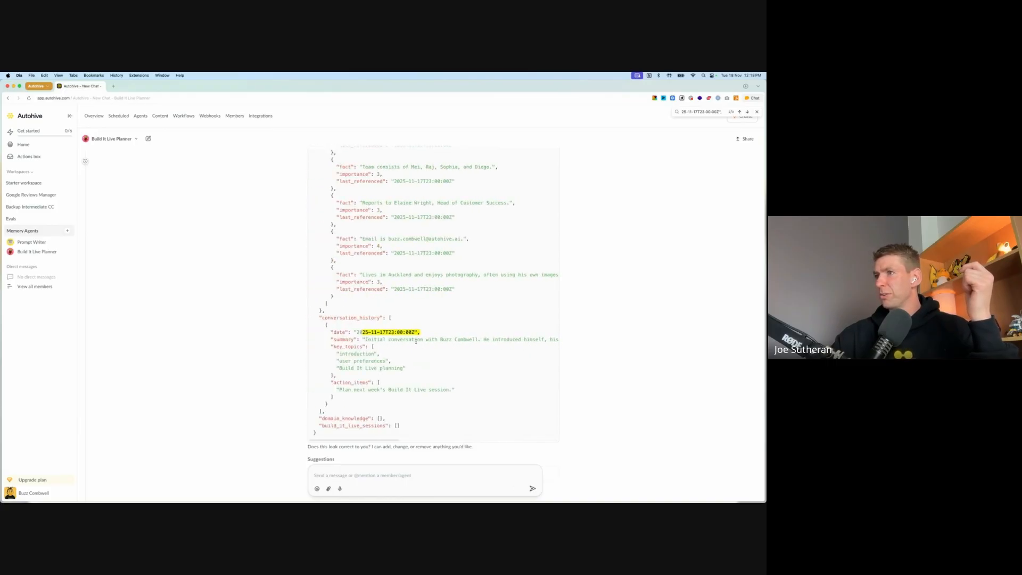
# Step: Review the memory file JSON's overall structure again, from metadata and user information through important facts to conversation history
pyautogui.scroll(-4, 417, 343)
pyautogui.scroll(7, 417, 343)
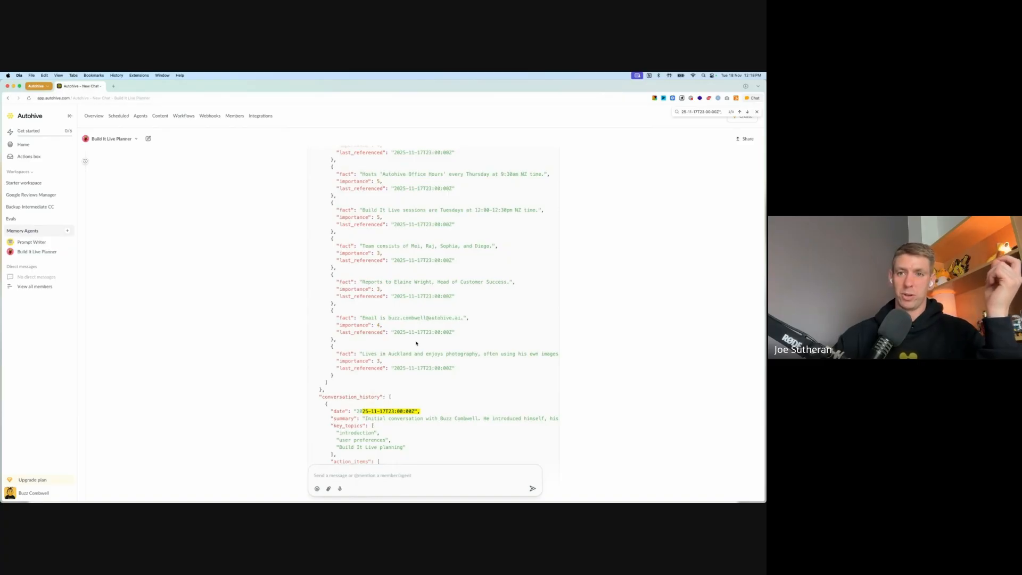
pyautogui.scroll(-3, 416, 342)
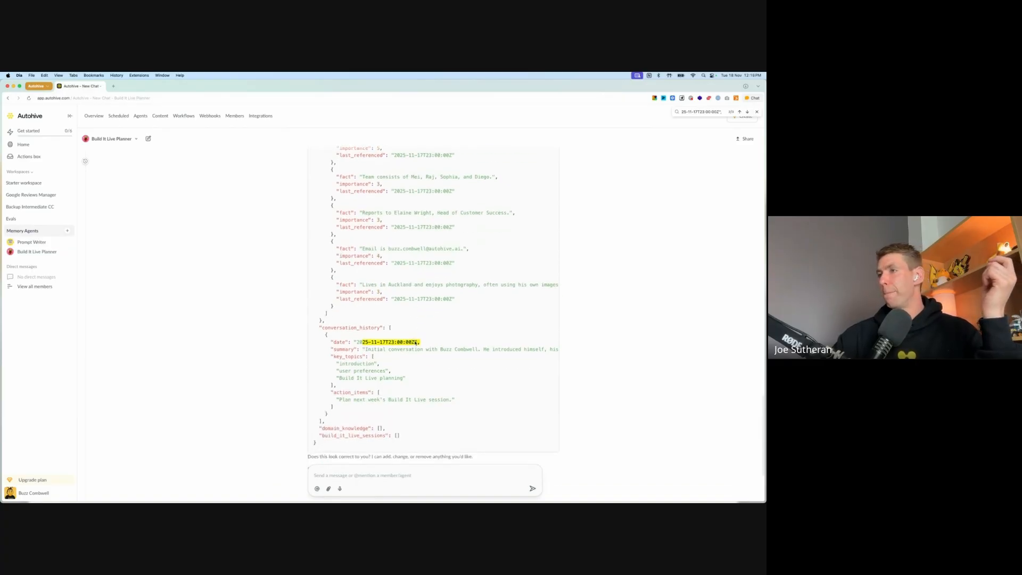
pyautogui.scroll(-2, 414, 341)
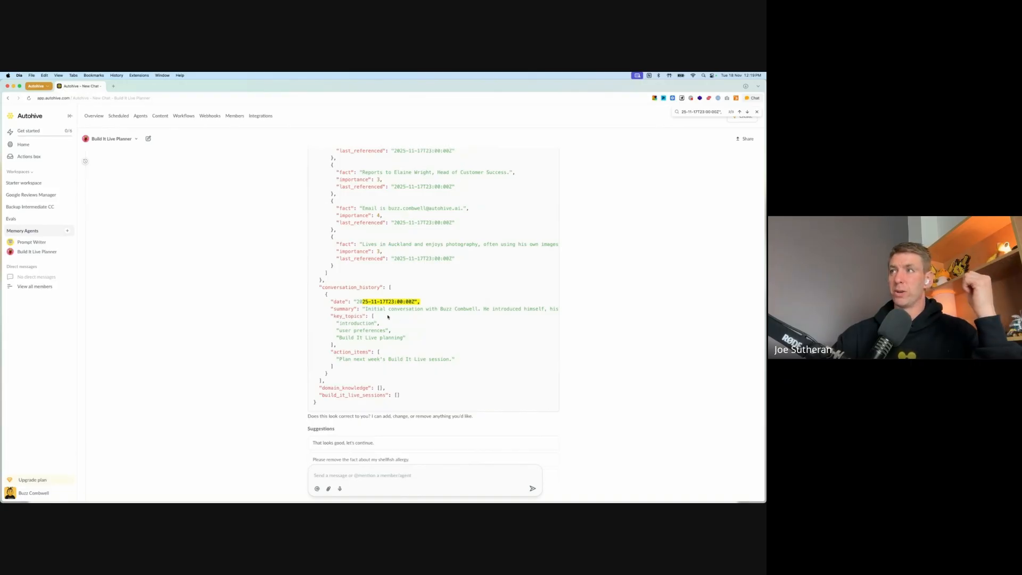
pyautogui.scroll(2, 389, 318)
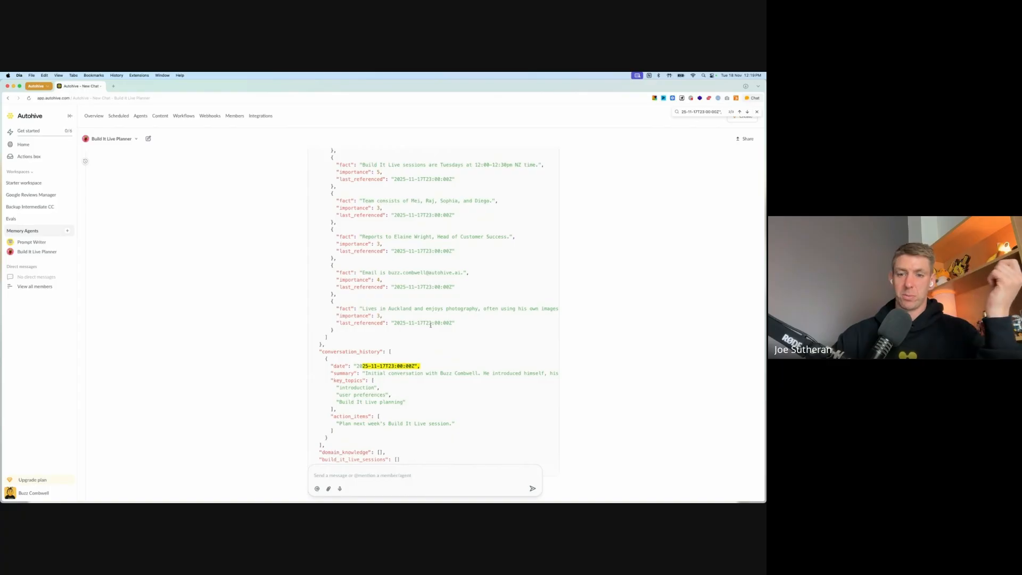
pyautogui.scroll(10, 426, 323)
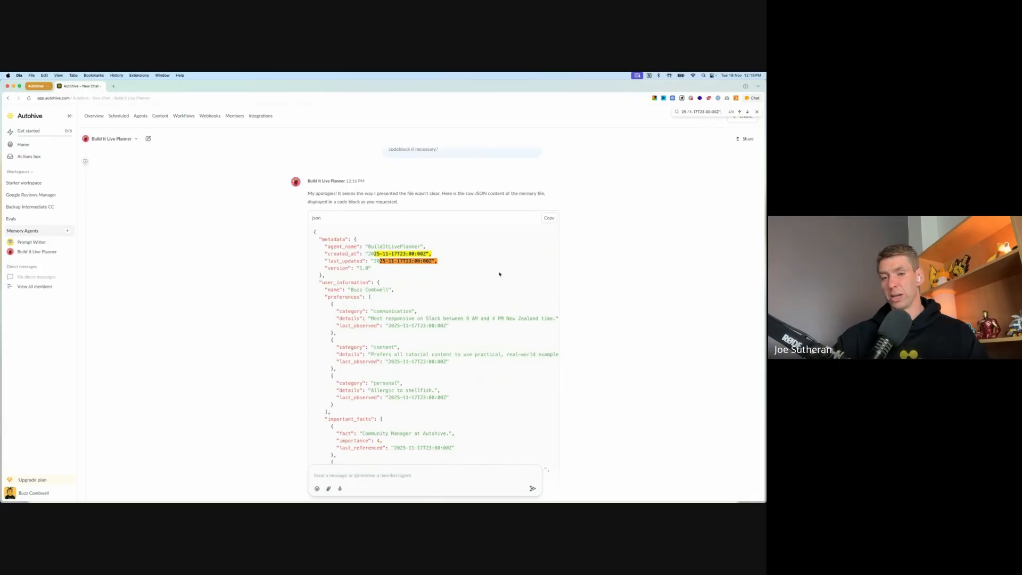
pyautogui.scroll(-3, 500, 275)
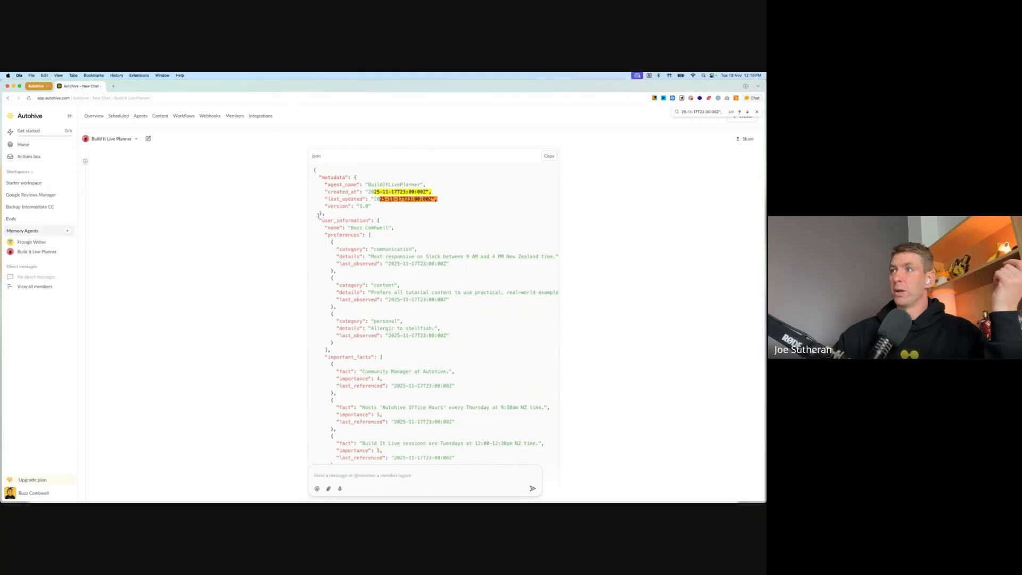
pyautogui.scroll(-2, 327, 318)
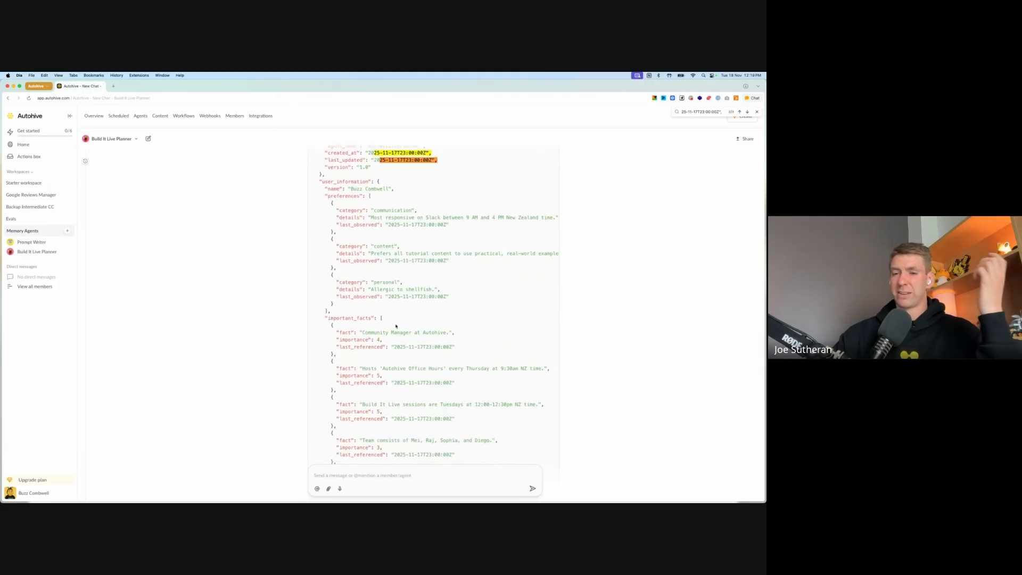
pyautogui.scroll(-2, 385, 323)
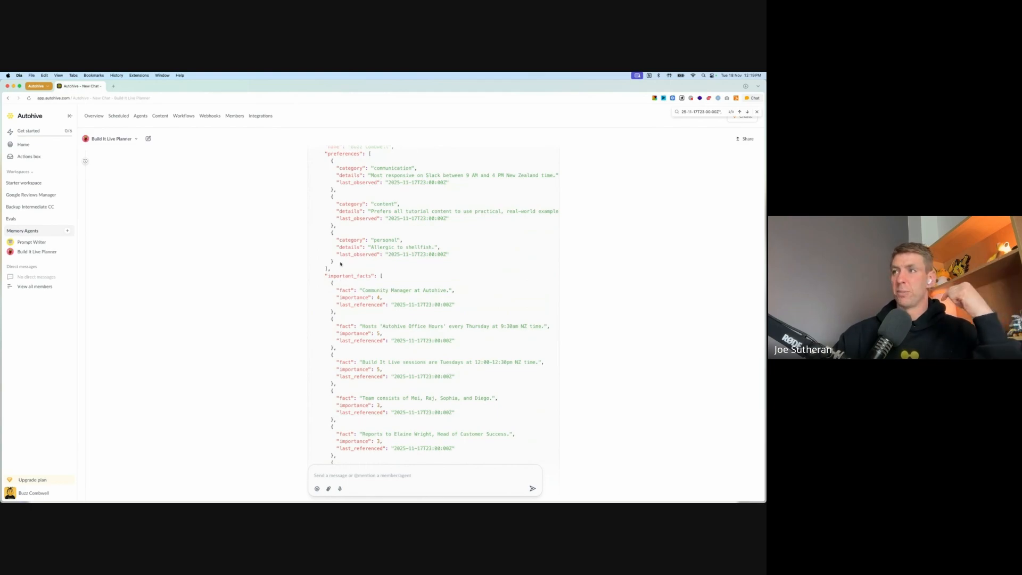
pyautogui.scroll(-1, 362, 263)
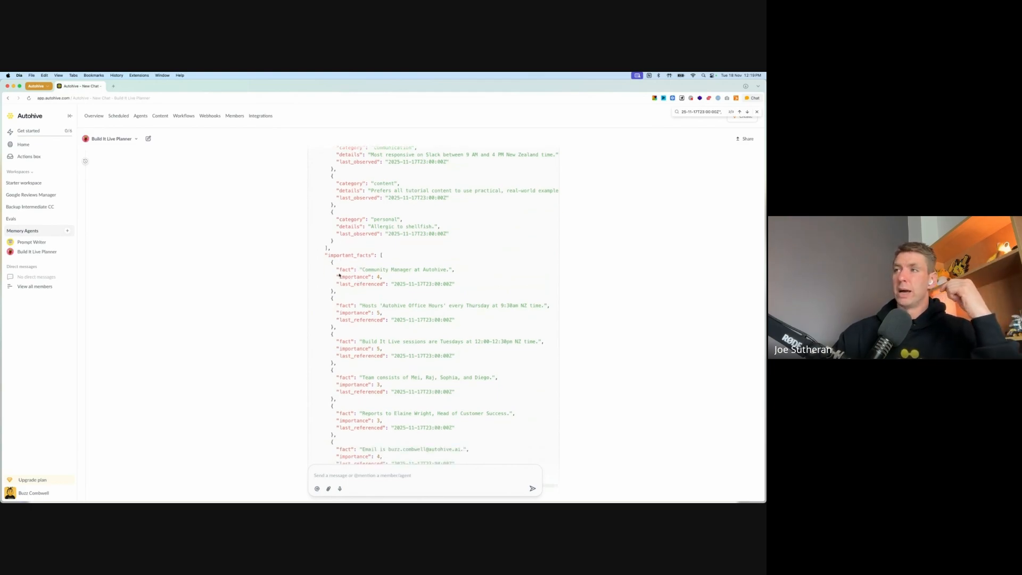
pyautogui.scroll(-1, 341, 269)
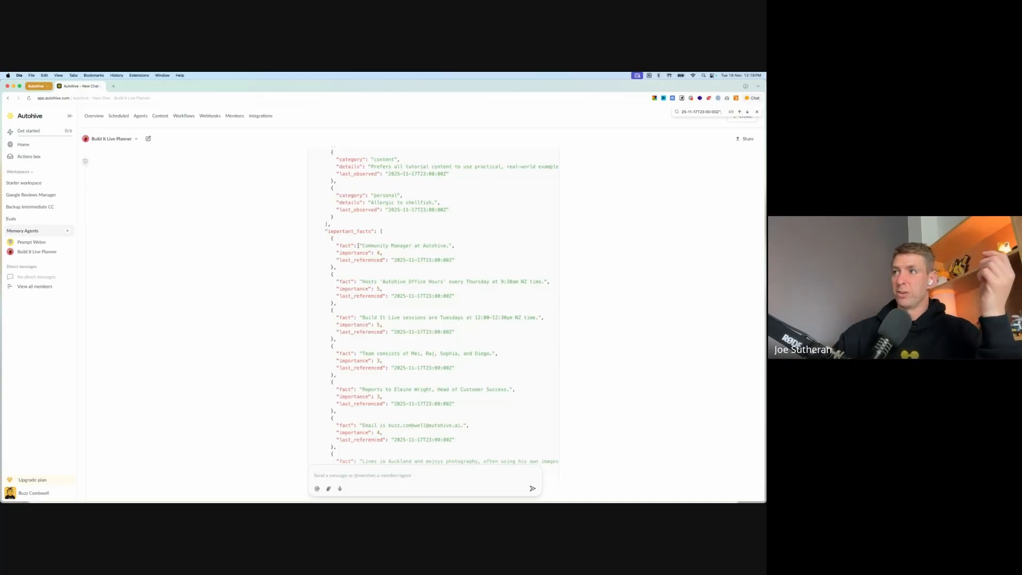
pyautogui.scroll(-10, 358, 245)
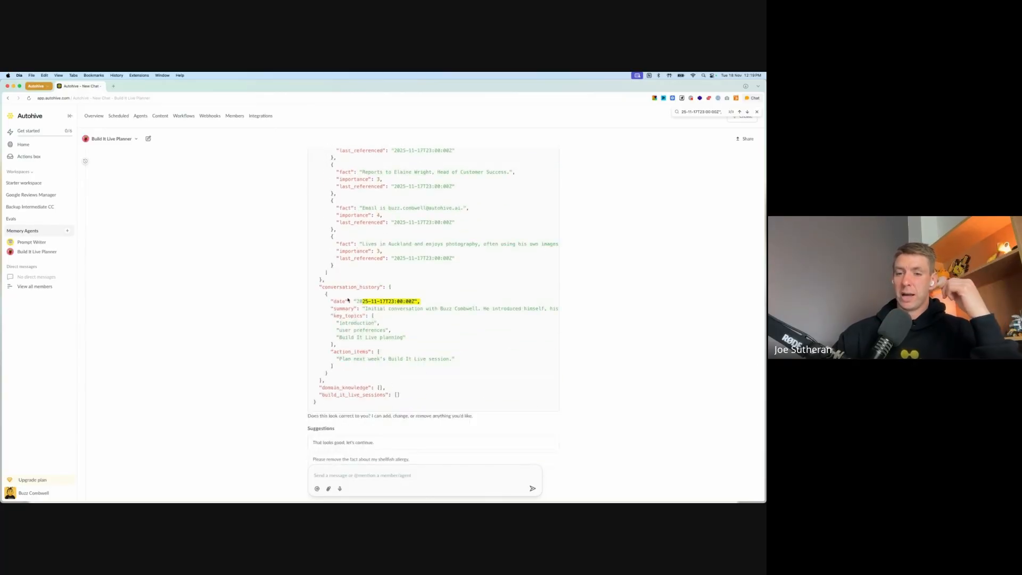